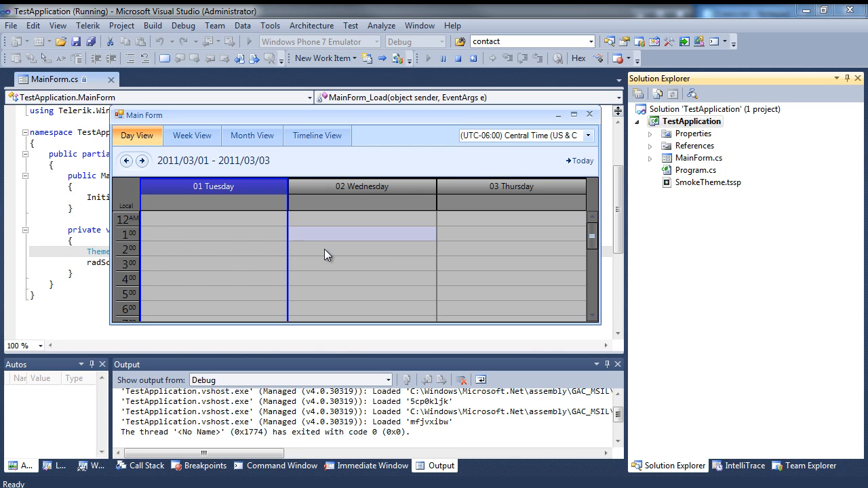
# Step: Inspect the background choices in a new appointment for 1:00 AM on Wednesday and dismiss the form without saving
pyautogui.rightClick(377, 230)
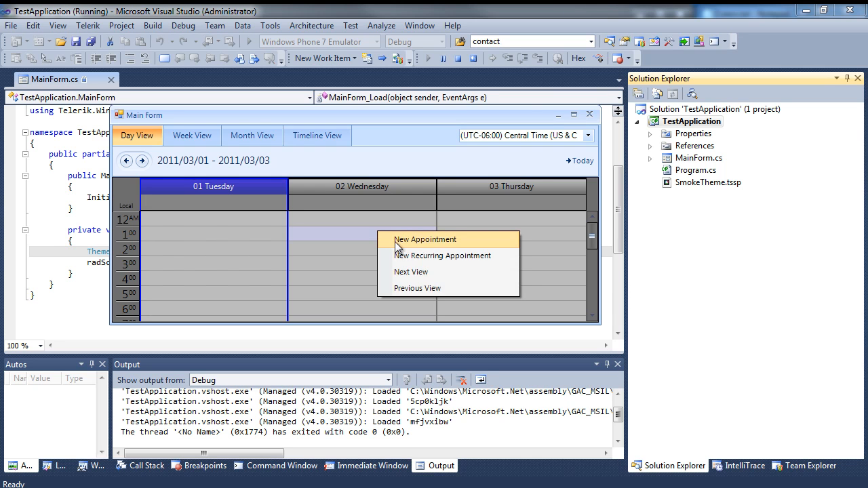
pyautogui.click(396, 242)
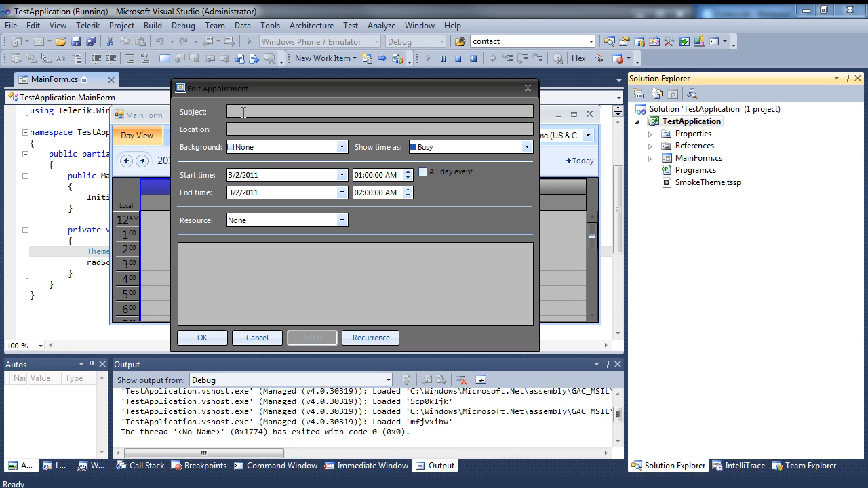
pyautogui.click(342, 147)
pyautogui.moveTo(342, 178)
pyautogui.mouseDown()
pyautogui.moveTo(343, 204)
pyautogui.moveTo(343, 172)
pyautogui.mouseUp()
pyautogui.click(343, 147)
pyautogui.click(528, 89)
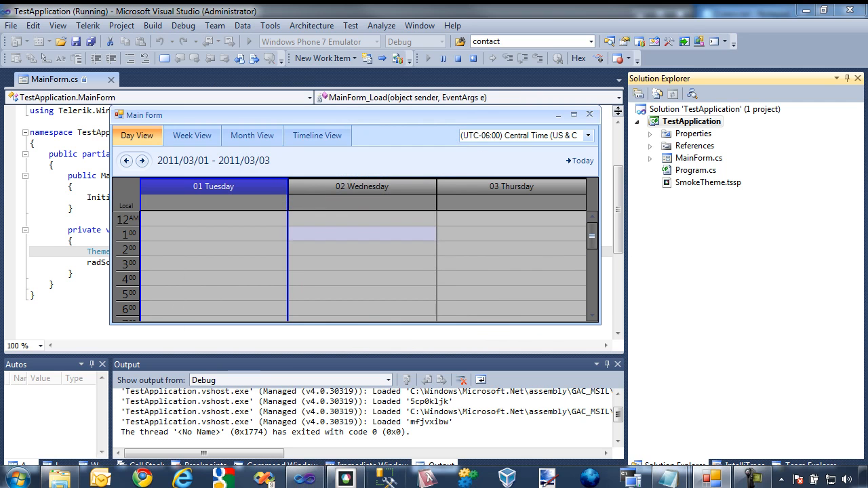
# Step: Switch to Visual Style Builder and bring up the Colors.txt notes in Notepad beside it
pyautogui.click(346, 478)
pyautogui.click(383, 395)
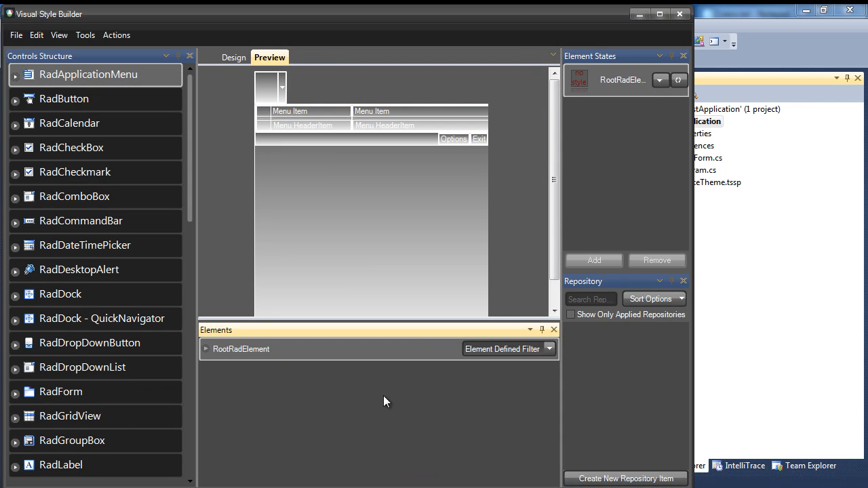
pyautogui.moveTo(673, 485)
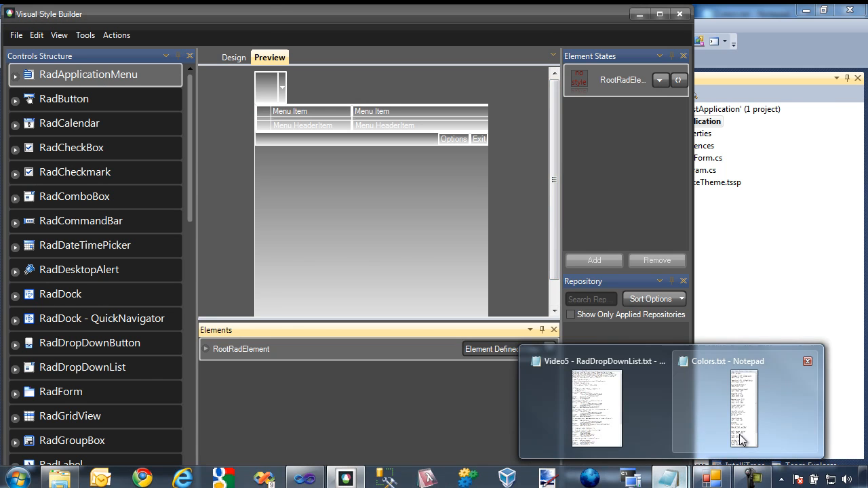
pyautogui.click(735, 441)
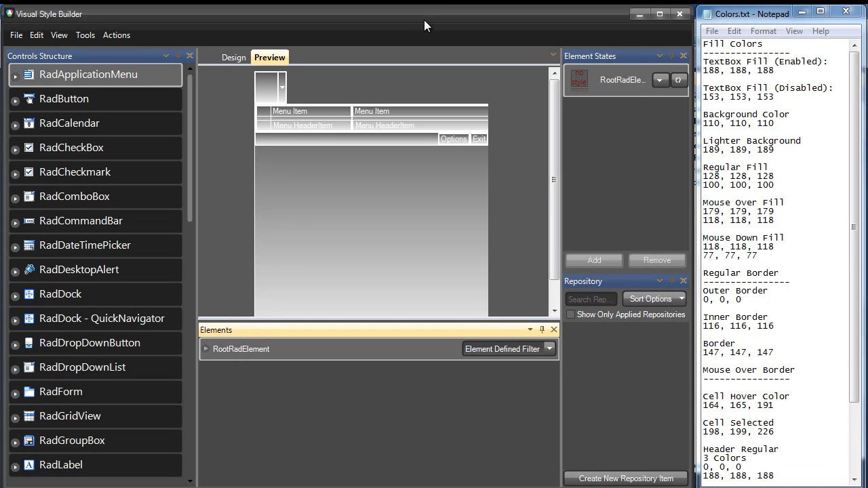
# Step: Open the theme package SmokeTheme.tssp from the Custom Themes folder
pyautogui.click(26, 37)
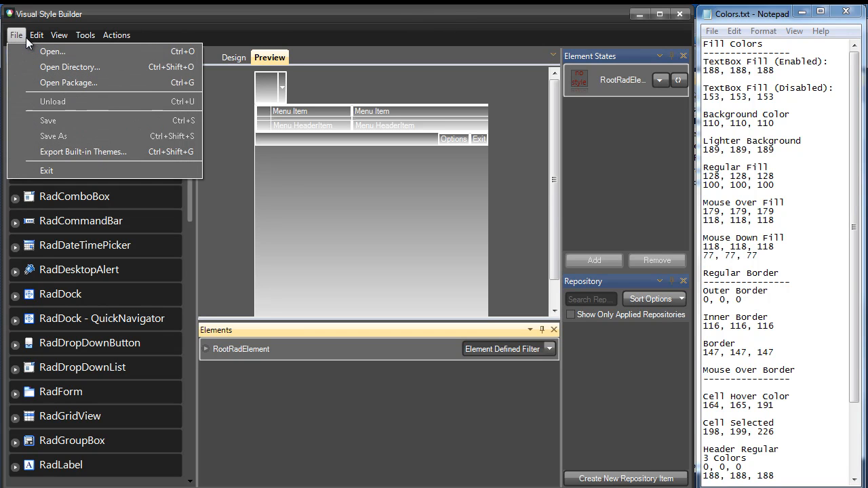
pyautogui.click(34, 83)
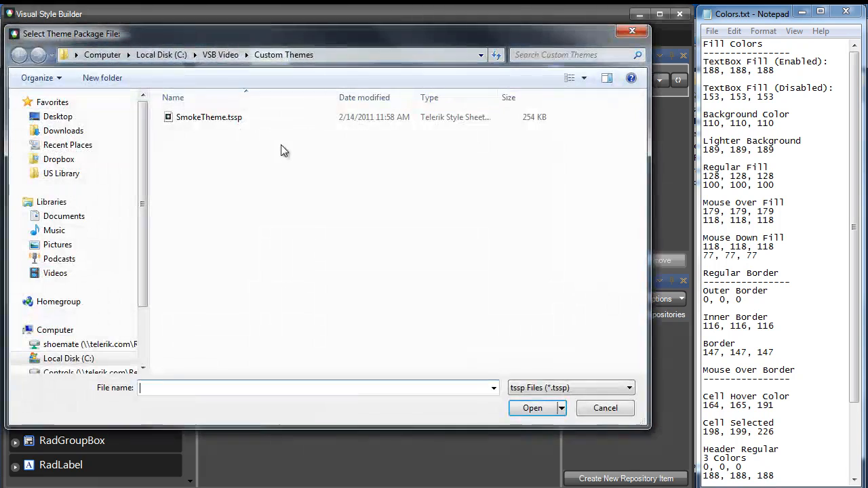
pyautogui.click(216, 119)
pyautogui.click(528, 408)
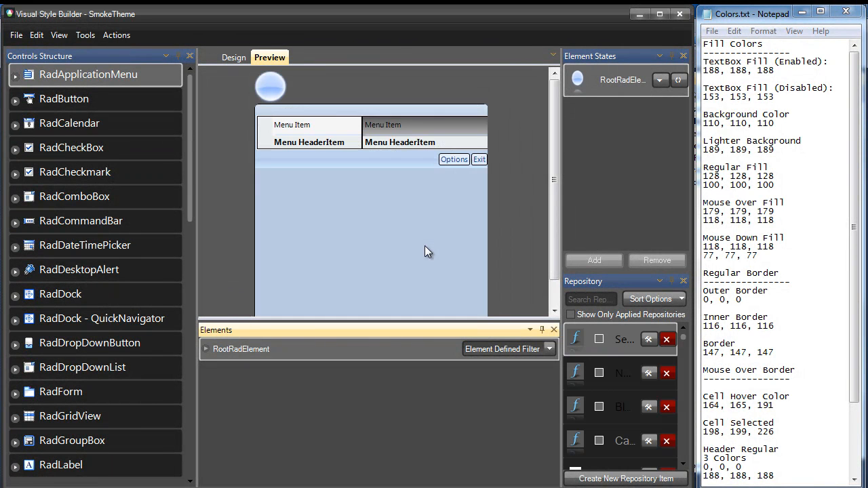
# Step: Expand the RadDropDownList structure down to its RadTextBoxElement and widen the element states and repository area
pyautogui.click(101, 366)
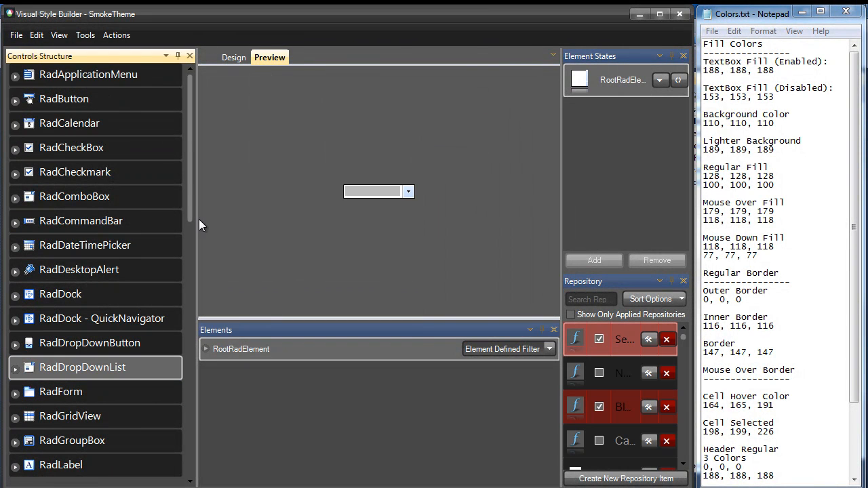
pyautogui.moveTo(192, 170); pyautogui.dragTo(192, 249)
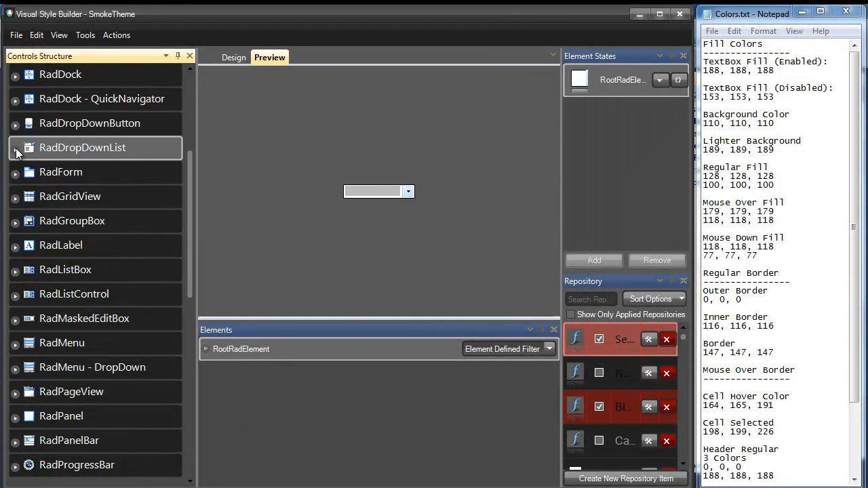
pyautogui.click(15, 149)
pyautogui.click(29, 168)
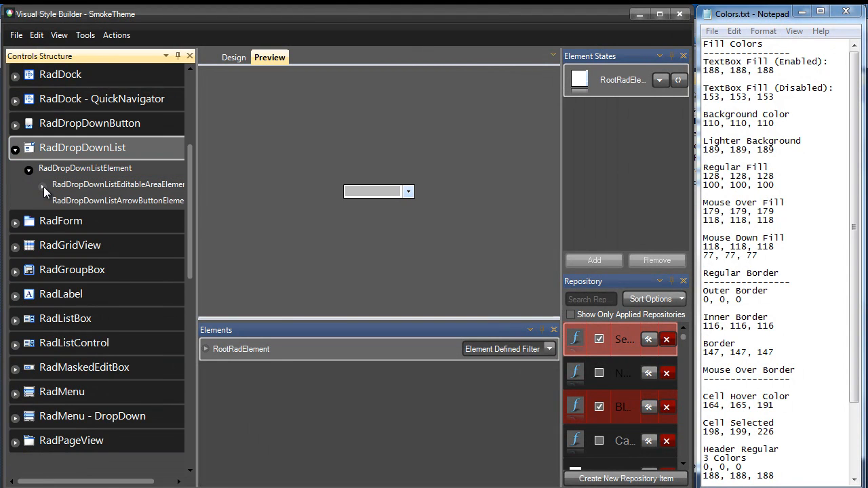
pyautogui.click(42, 185)
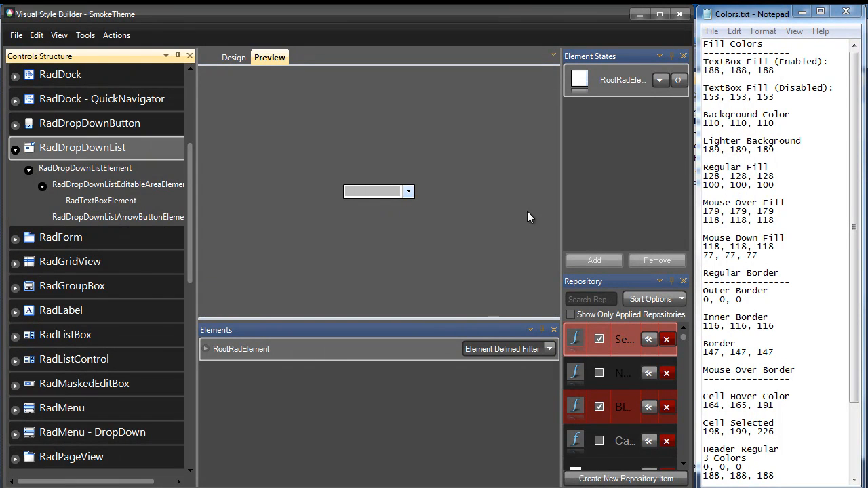
pyautogui.moveTo(561, 201); pyautogui.dragTo(510, 212)
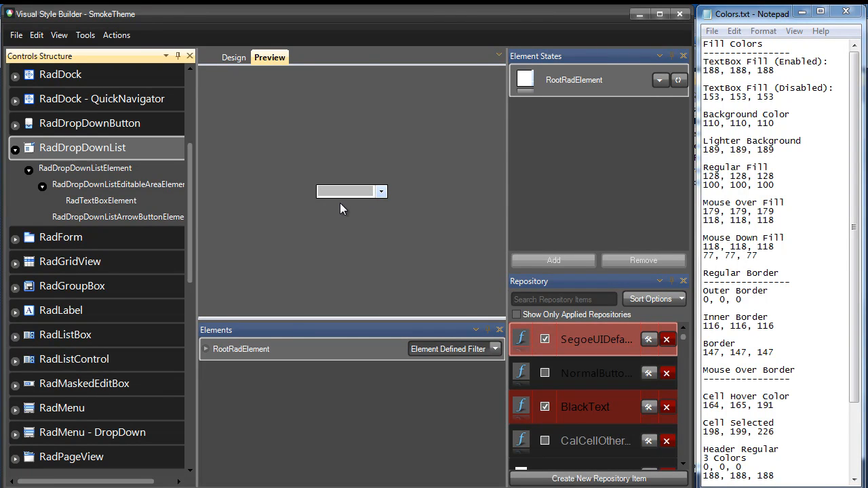
# Step: Select the TextBoxFill primitive of the drop-down list's RadTextBoxElement and show only its applied repository items
pyautogui.click(101, 202)
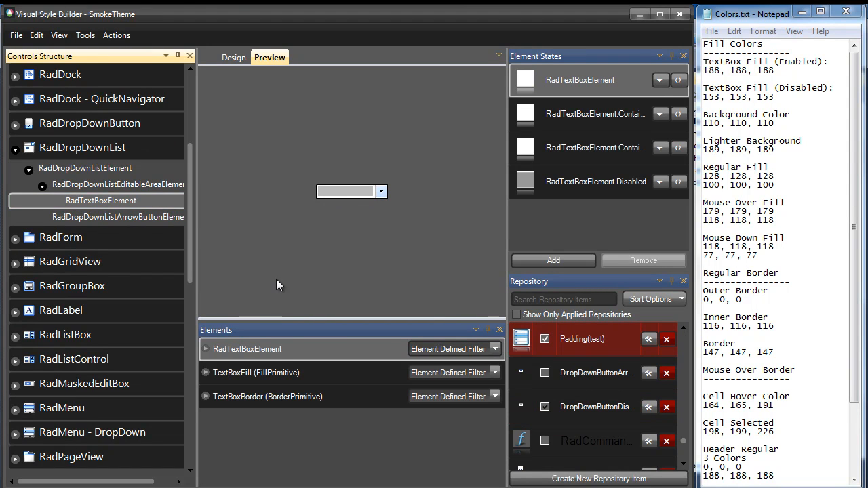
pyautogui.click(278, 373)
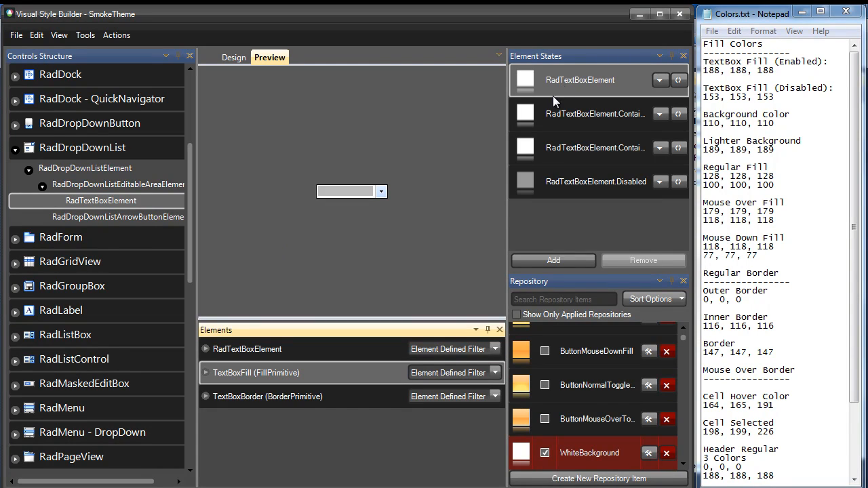
pyautogui.click(516, 314)
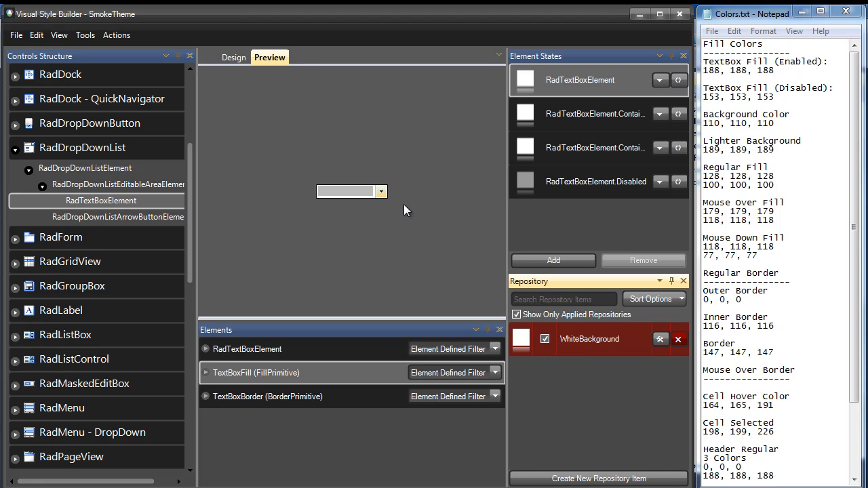
# Step: Set the BackColor of the WhiteBackground repository item to the Lighter Background color 189, 189, 189
pyautogui.click(660, 340)
pyautogui.moveTo(776, 150); pyautogui.dragTo(703, 145)
pyautogui.hotkey('ctrl', 'c')
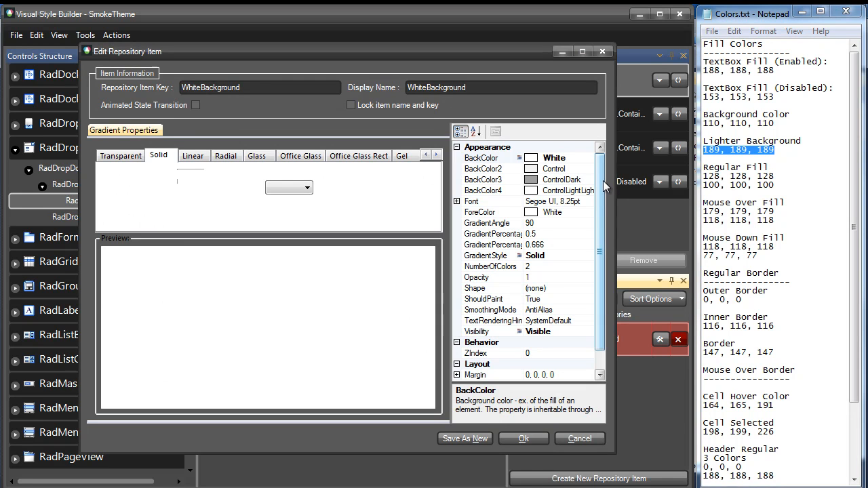
pyautogui.click(578, 162)
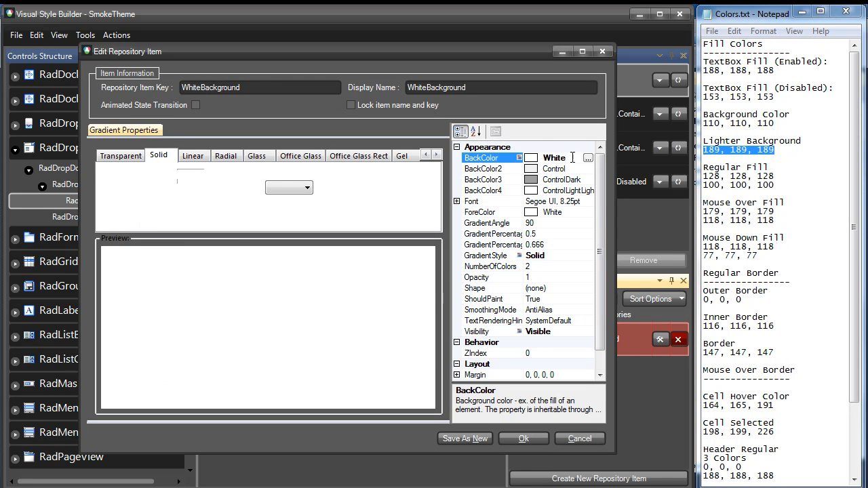
pyautogui.hotkey('ctrl', 'v')
pyautogui.click(558, 169)
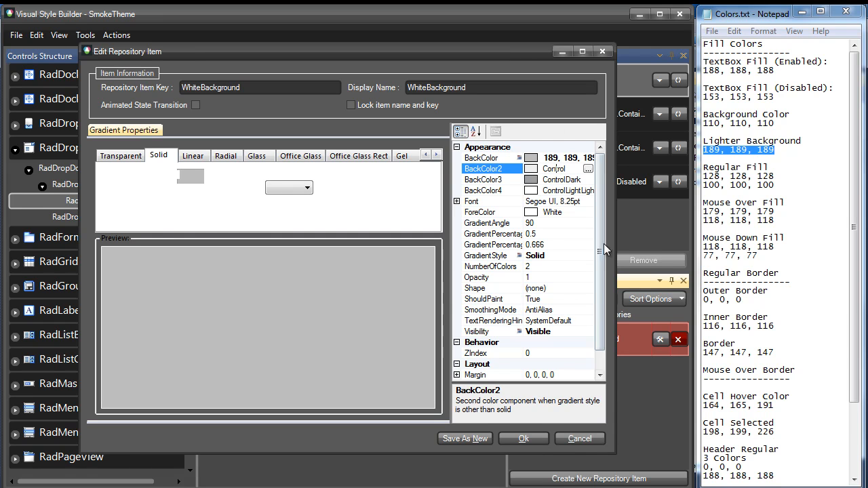
pyautogui.click(522, 438)
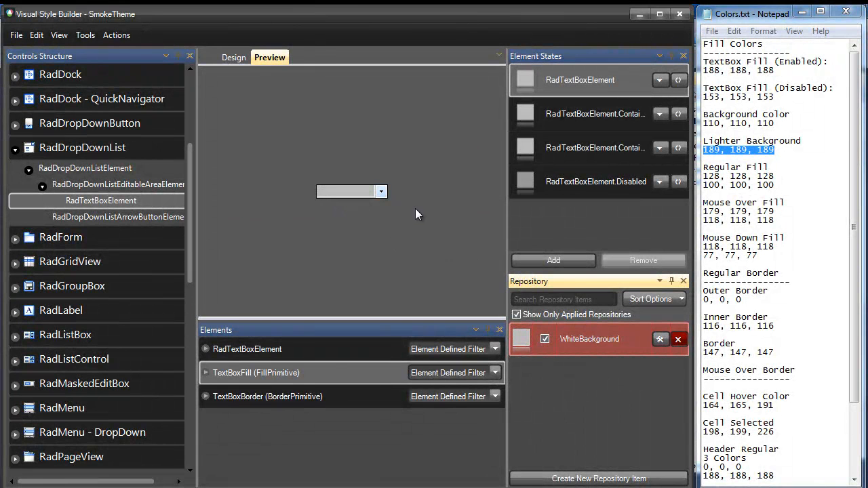
# Step: Check the restyled drop-down list in the preview by expanding and collapsing it
pyautogui.click(379, 192)
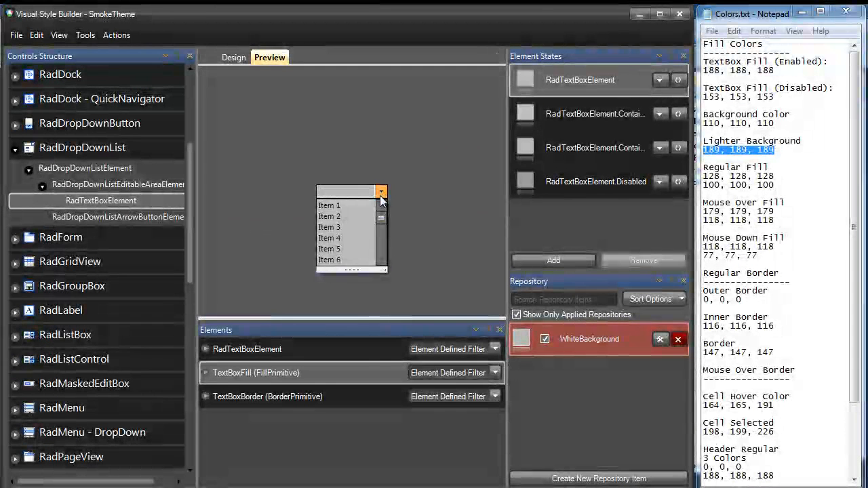
pyautogui.click(385, 192)
pyautogui.click(380, 193)
pyautogui.click(380, 193)
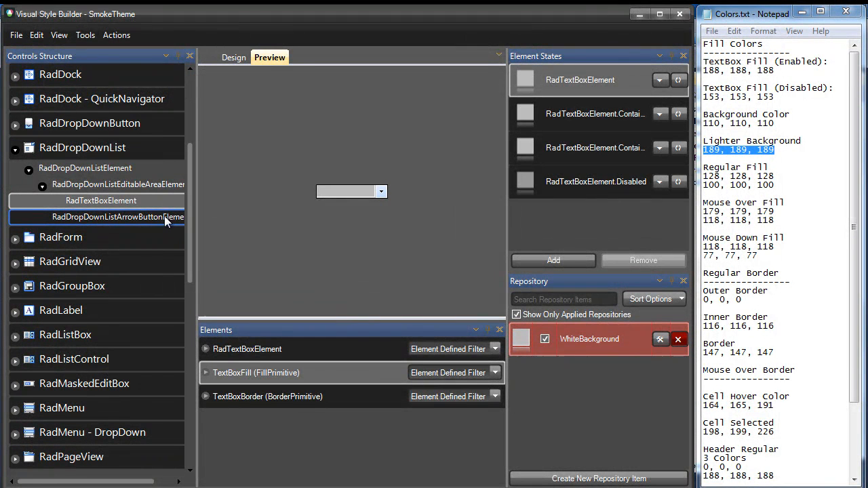
# Step: Select the RadArrowButtonFill primitive of RadDropDownListArrowButtonElement and widen the states area to review its full state names
pyautogui.click(157, 218)
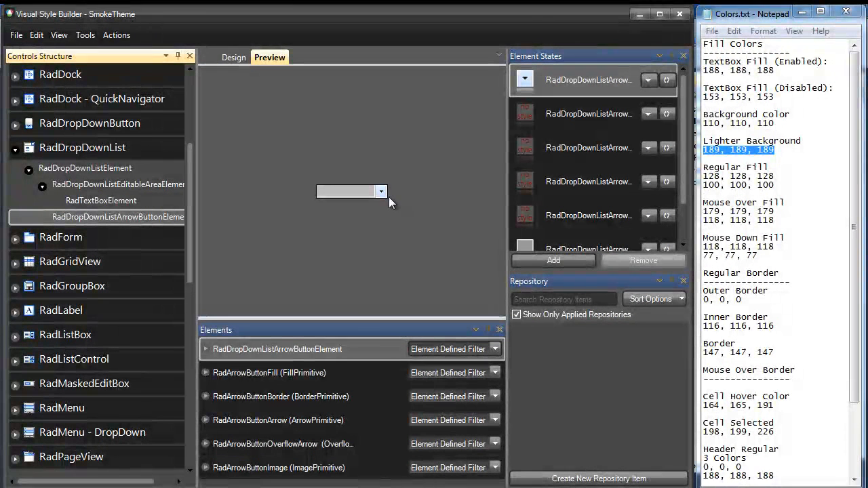
pyautogui.click(247, 374)
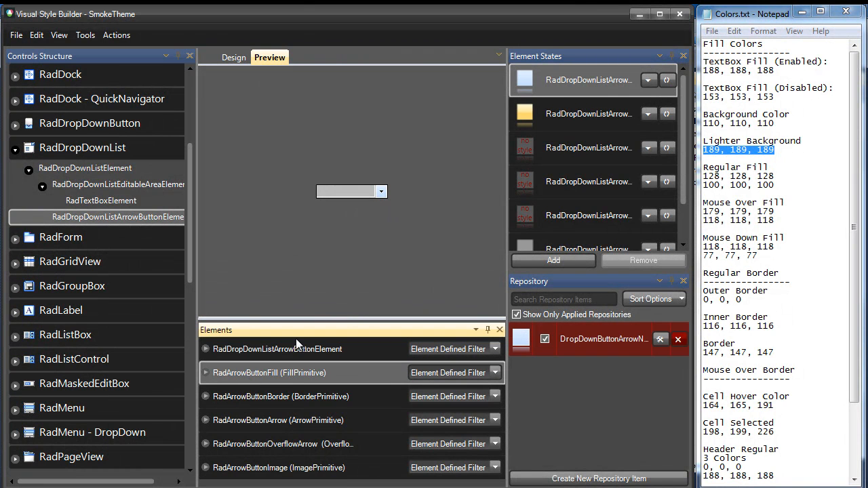
pyautogui.moveTo(508, 131); pyautogui.dragTo(402, 139)
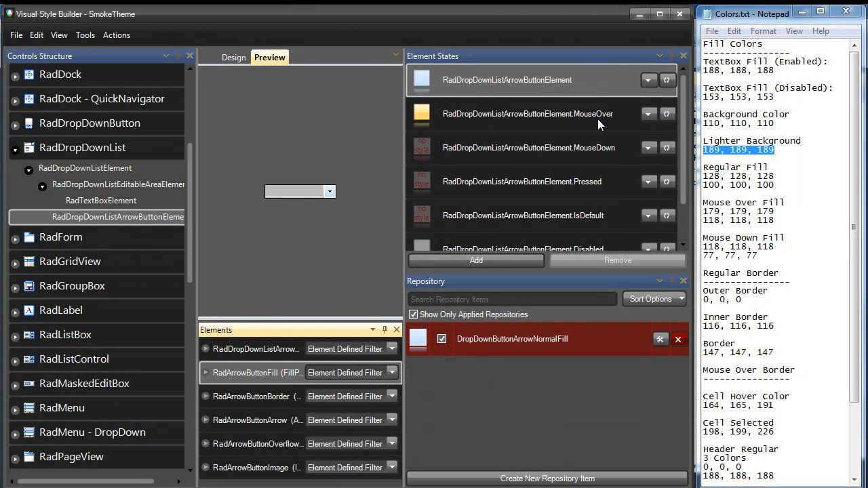
pyautogui.scroll(-2, 678, 130)
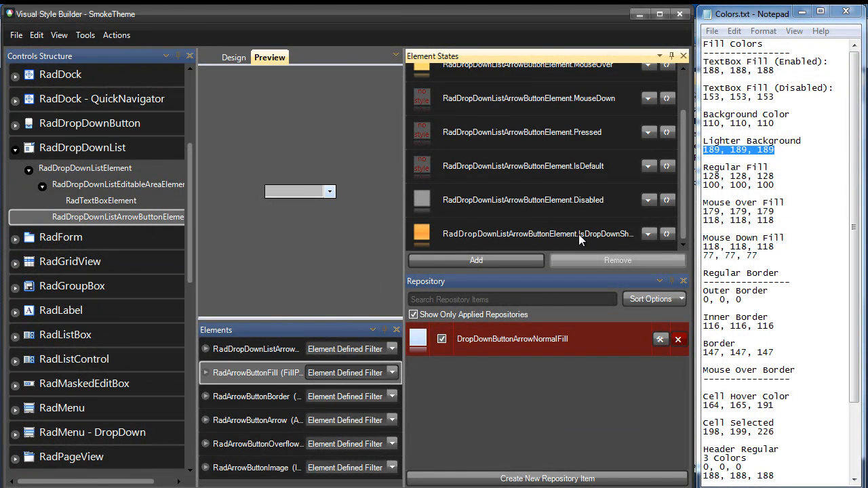
pyautogui.scroll(2, 681, 159)
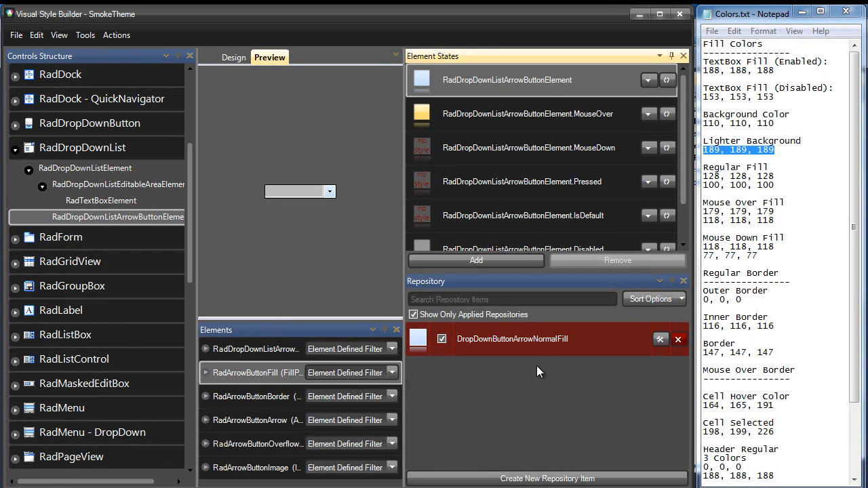
# Step: Edit the DropDownButtonArrowNormalFill repository item, setting BackColor to 128, 128, 128 and BackColor2 to 100, 100, 100
pyautogui.click(658, 339)
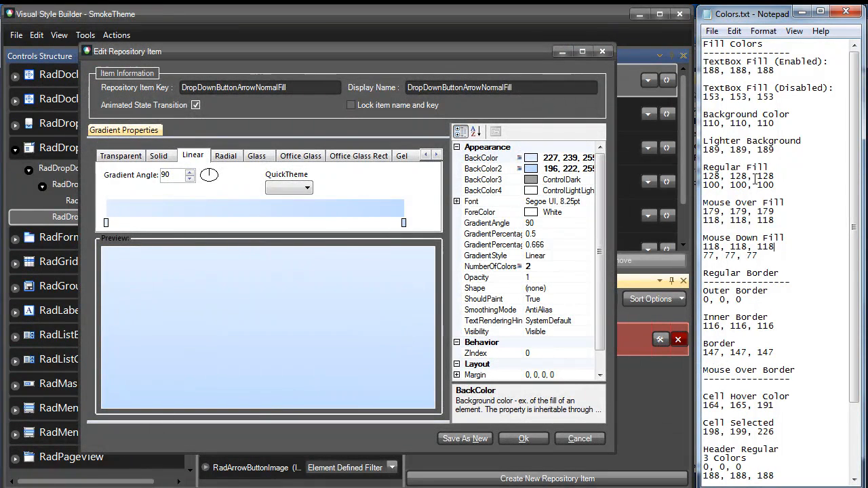
pyautogui.doubleClick(765, 176)
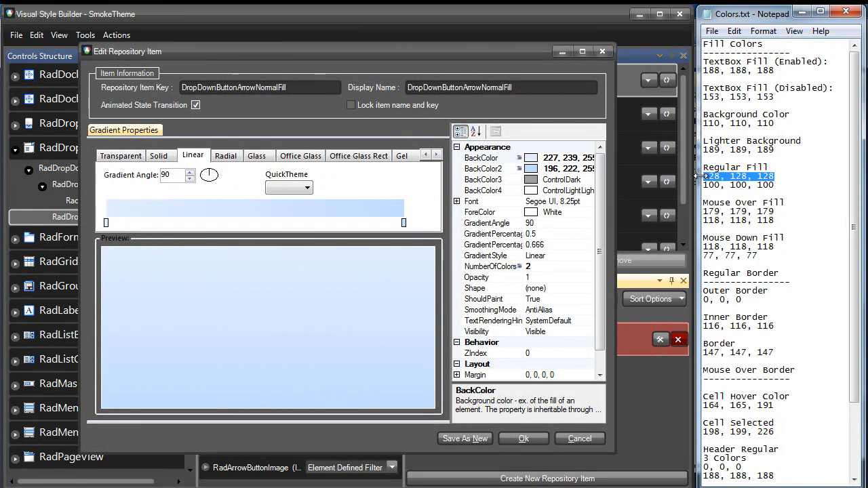
pyautogui.click(556, 157)
pyautogui.write('128, 128, 128')
pyautogui.press('Return')
pyautogui.moveTo(703, 184); pyautogui.dragTo(773, 184)
pyautogui.hotkey('ctrl', 'c')
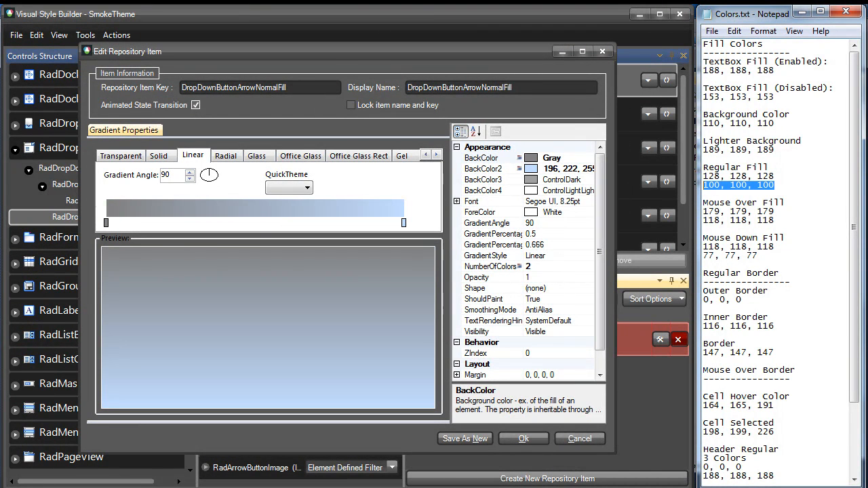
pyautogui.click(556, 168)
pyautogui.hotkey('ctrl', 'v')
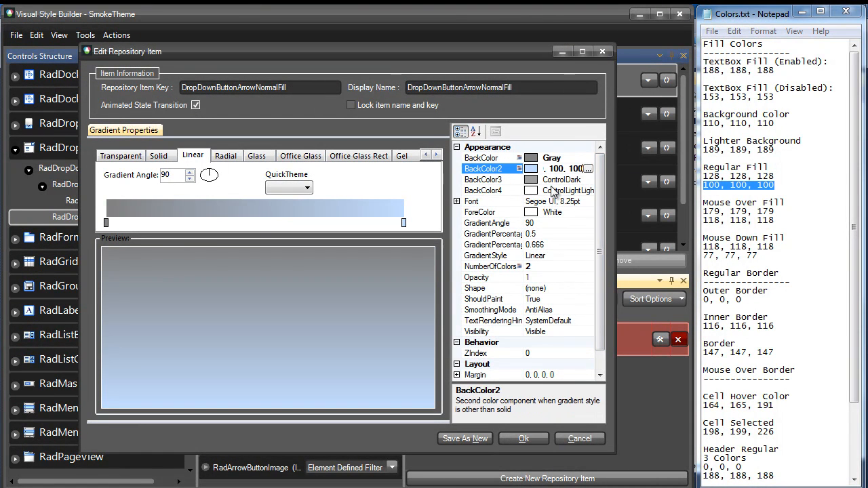
pyautogui.click(541, 434)
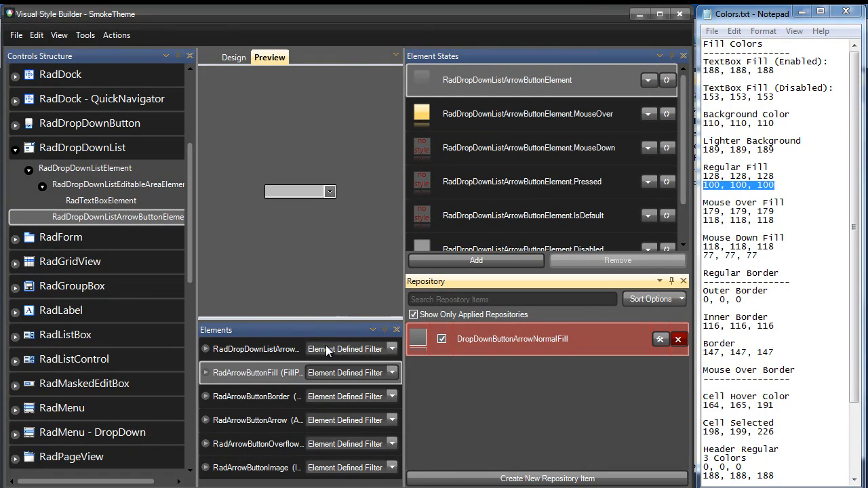
# Step: Set the ForeColor of the WhiteBorder repository item on the RadArrowButtonBorder primitive to the Lighter Background color 189, 189, 189
pyautogui.moveTo(403, 381); pyautogui.dragTo(463, 379)
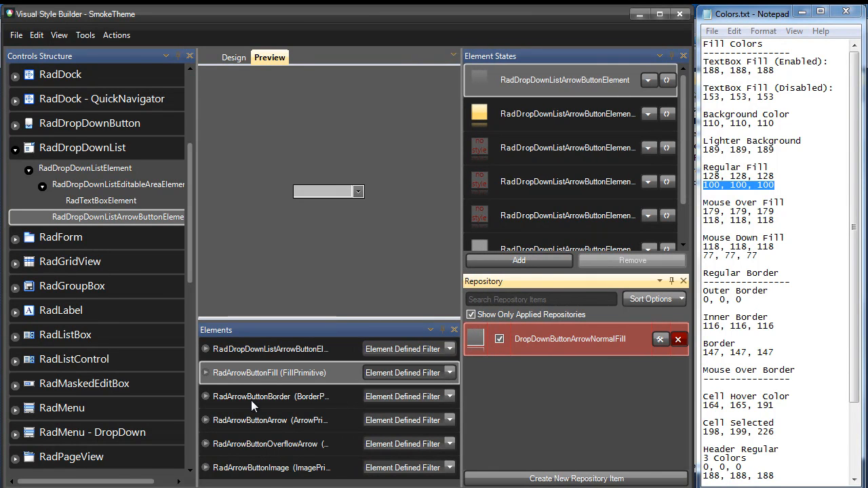
pyautogui.click(279, 397)
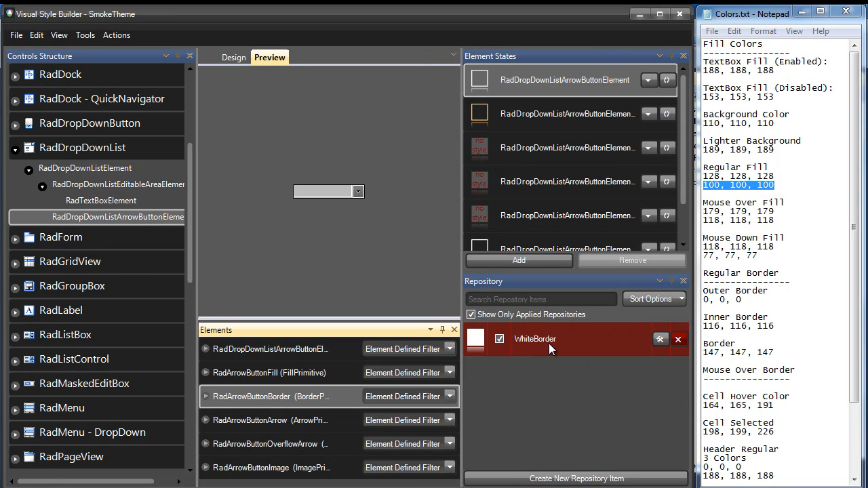
pyautogui.click(659, 340)
pyautogui.moveTo(776, 149); pyautogui.dragTo(698, 149)
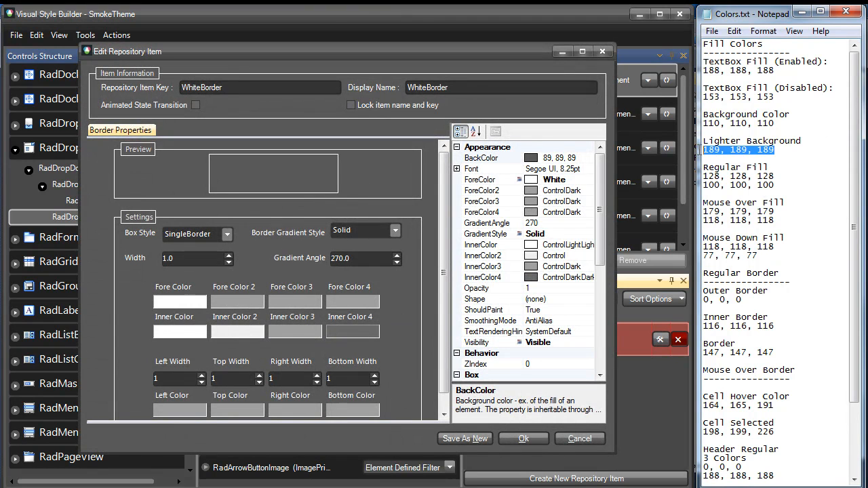
pyautogui.moveTo(793, 154); pyautogui.dragTo(702, 151)
pyautogui.hotkey('ctrl', 'c')
pyautogui.click(519, 179)
pyautogui.hotkey('ctrl', 'v')
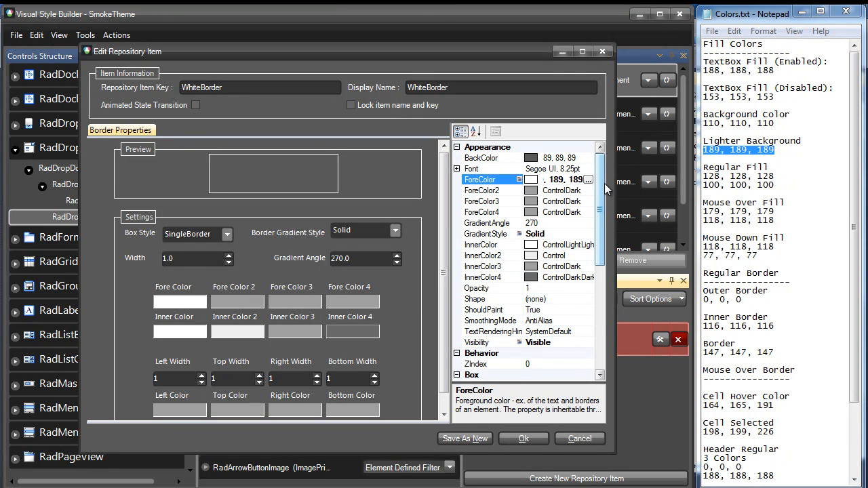
pyautogui.click(539, 438)
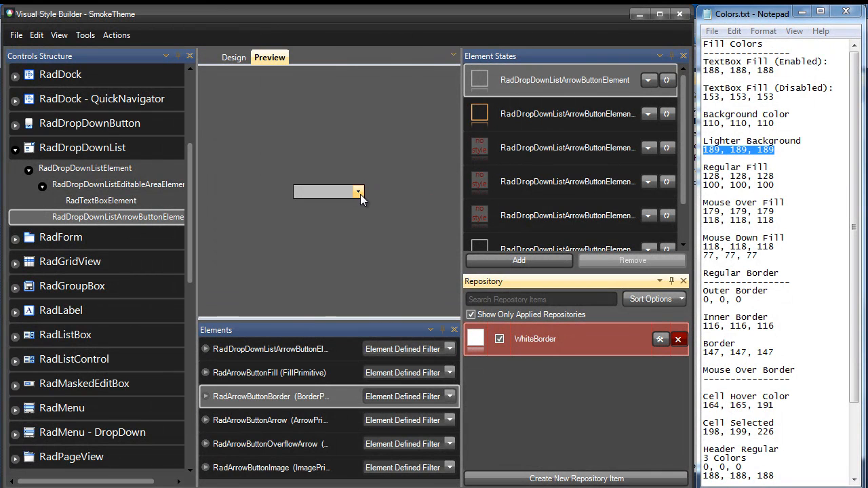
# Step: For the MouseOver state of RadArrowButtonFill, edit the ButtonMouseOverFill repository item, setting BackColor and BackColor4 to 179, 179, 179
pyautogui.click(280, 375)
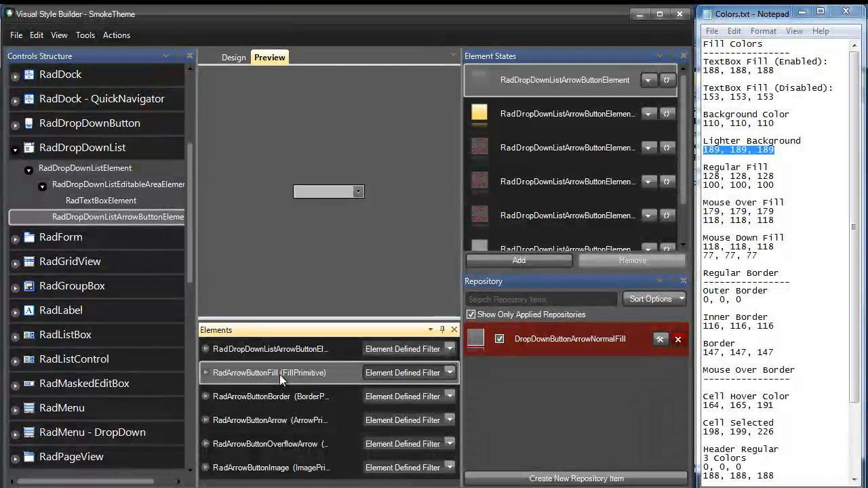
pyautogui.click(535, 117)
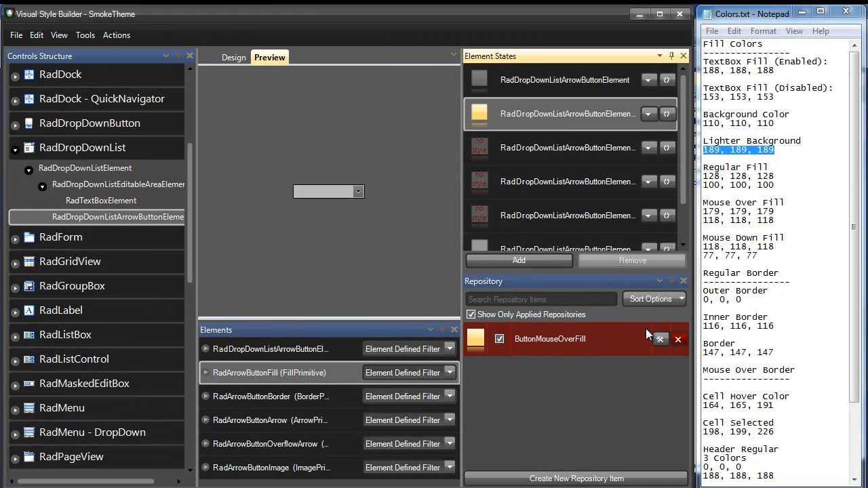
pyautogui.click(660, 339)
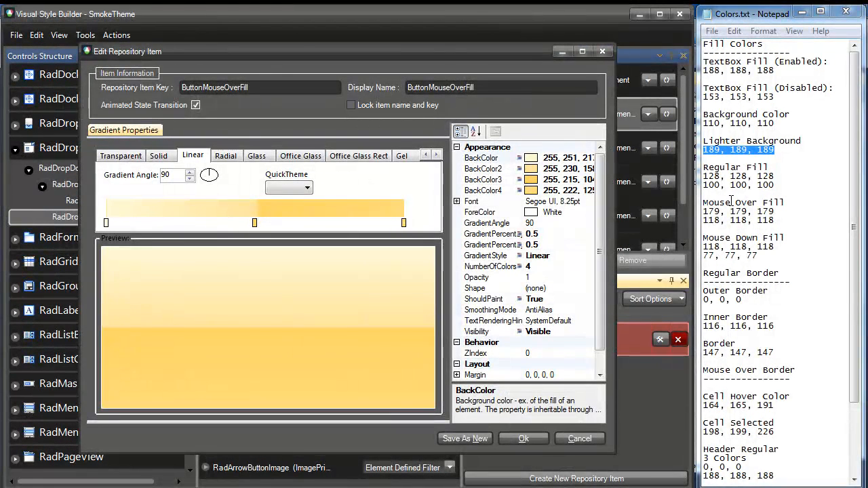
pyautogui.moveTo(773, 212); pyautogui.dragTo(705, 212)
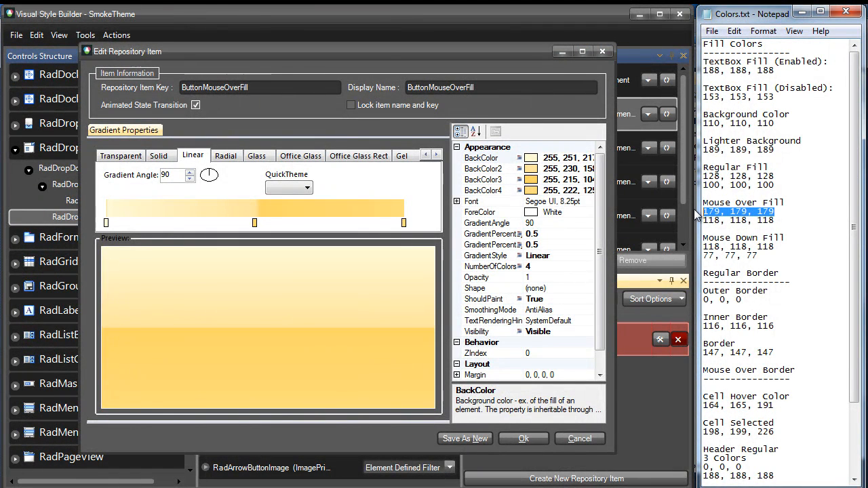
pyautogui.hotkey('ctrl', 'c')
pyautogui.click(563, 158)
pyautogui.hotkey('ctrl', 'v')
pyautogui.click(561, 192)
pyautogui.hotkey('ctrl', 'v')
# Step: Set BackColor2 and BackColor3 of ButtonMouseOverFill to 118, 118, 118 and save the repository item
pyautogui.moveTo(774, 221); pyautogui.dragTo(683, 220)
pyautogui.hotkey('ctrl', 'c')
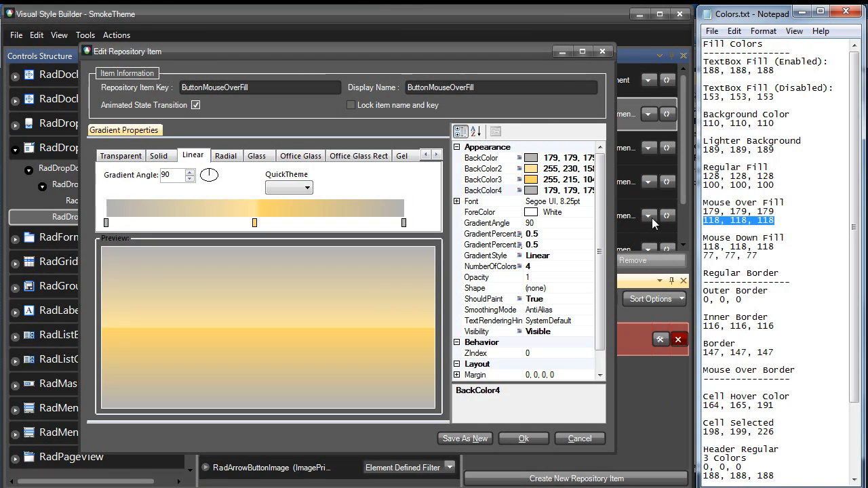
pyautogui.click(562, 168)
pyautogui.hotkey('ctrl', 'v')
pyautogui.click(561, 179)
pyautogui.hotkey('ctrl', 'v')
pyautogui.click(561, 168)
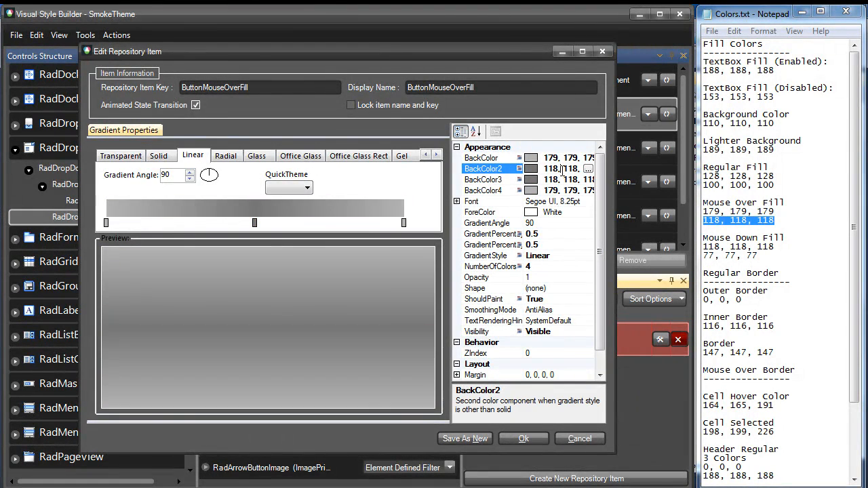
pyautogui.click(536, 437)
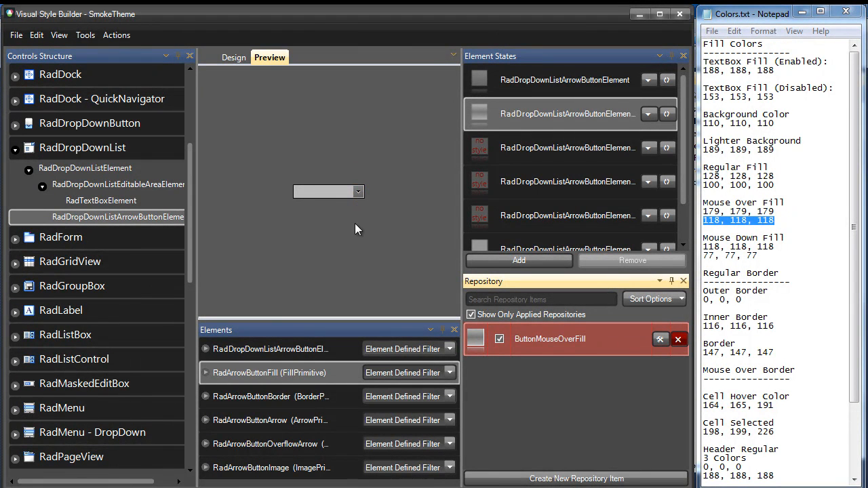
# Step: For the MouseOver state of RadArrowButtonBorder, set the ForeColor of ButtonMouseOverBorder to the Inner Border color 116, 116, 116
pyautogui.click(248, 400)
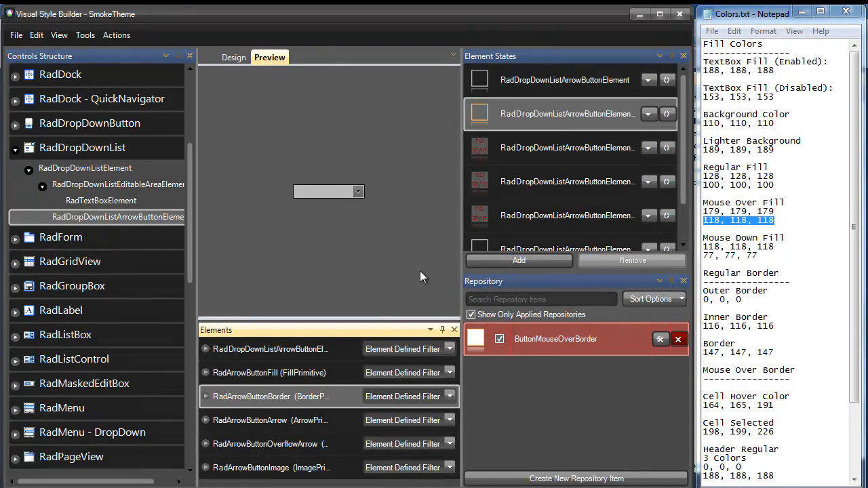
pyautogui.click(565, 114)
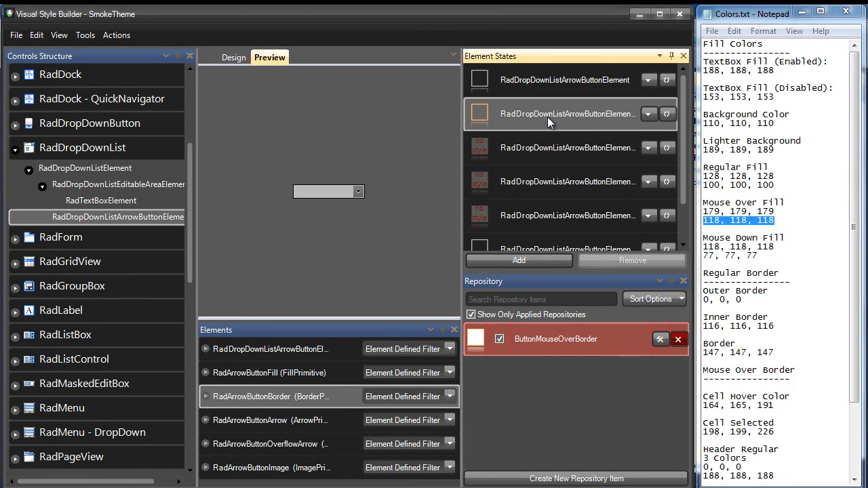
pyautogui.click(660, 340)
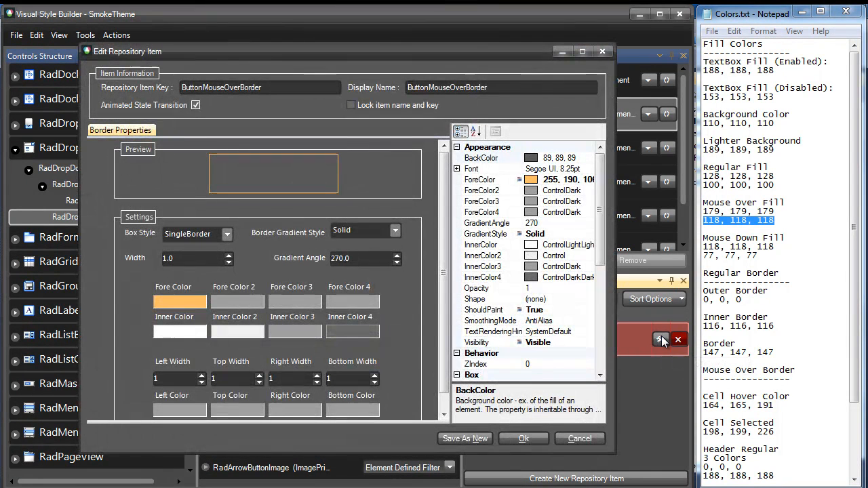
pyautogui.click(788, 194)
pyautogui.scroll(-3, 779, 257)
pyautogui.scroll(3, 771, 298)
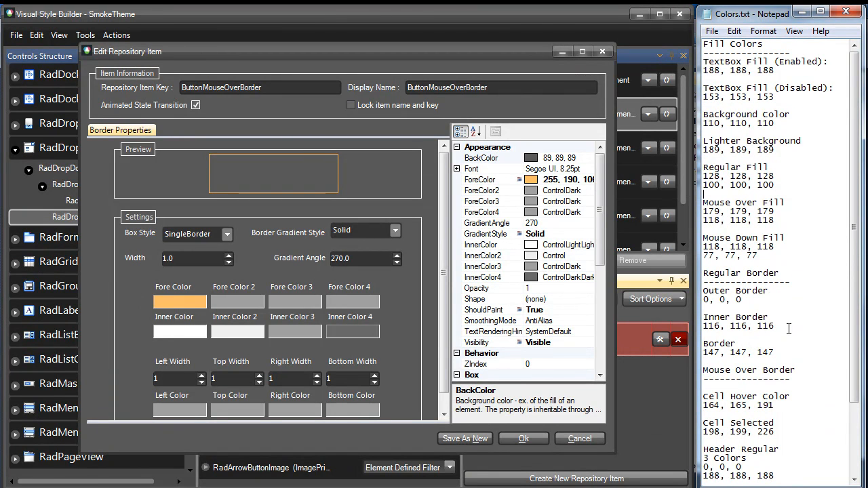
pyautogui.moveTo(789, 328); pyautogui.dragTo(703, 326)
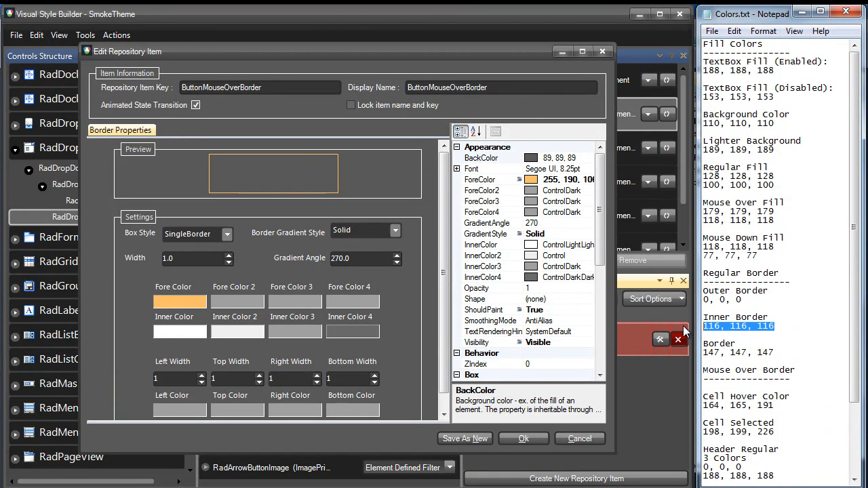
pyautogui.click(553, 180)
pyautogui.hotkey('ctrl', 'v')
pyautogui.click(552, 170)
pyautogui.click(529, 439)
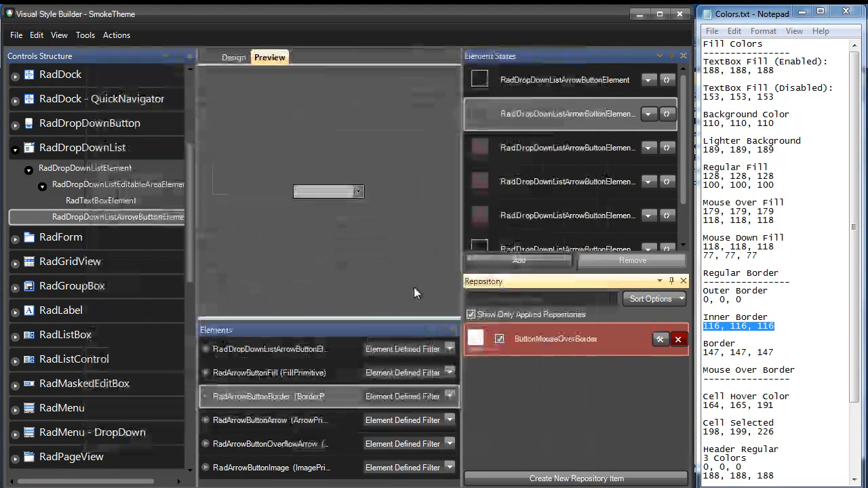
# Step: Check the expanded list in the preview, then select the RadDropDownListArrowButtonElement.IsDropDownShown state and widen the states area
pyautogui.click(360, 192)
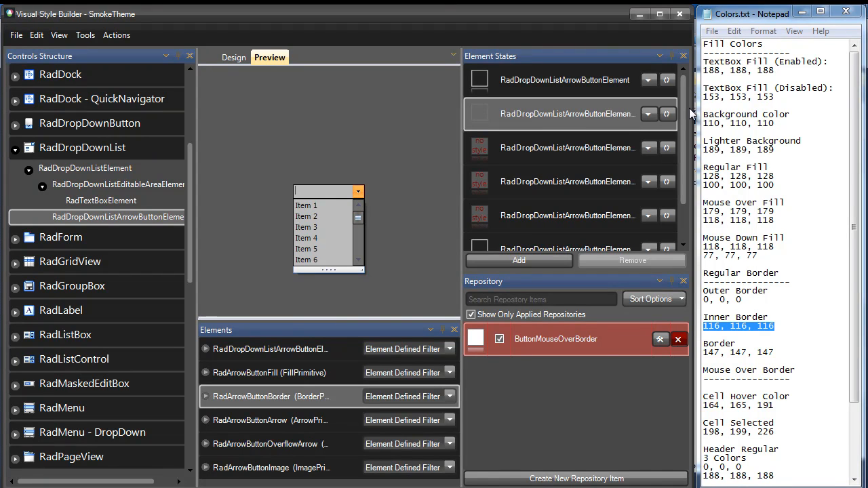
pyautogui.scroll(-2, 668, 203)
pyautogui.click(583, 236)
pyautogui.moveTo(462, 213); pyautogui.dragTo(371, 214)
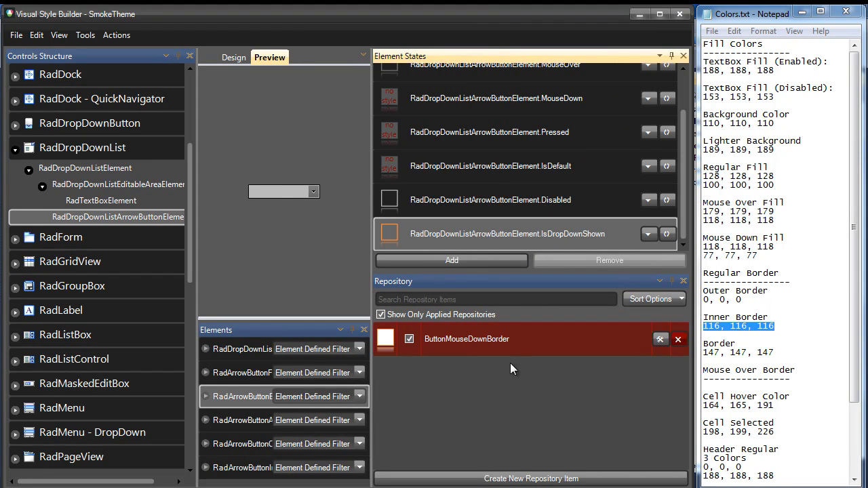
# Step: Edit the ButtonMouseDownFill repository item of RadArrowButtonFill, setting BackColor and BackColor4 to 118, 118, 118
pyautogui.click(248, 371)
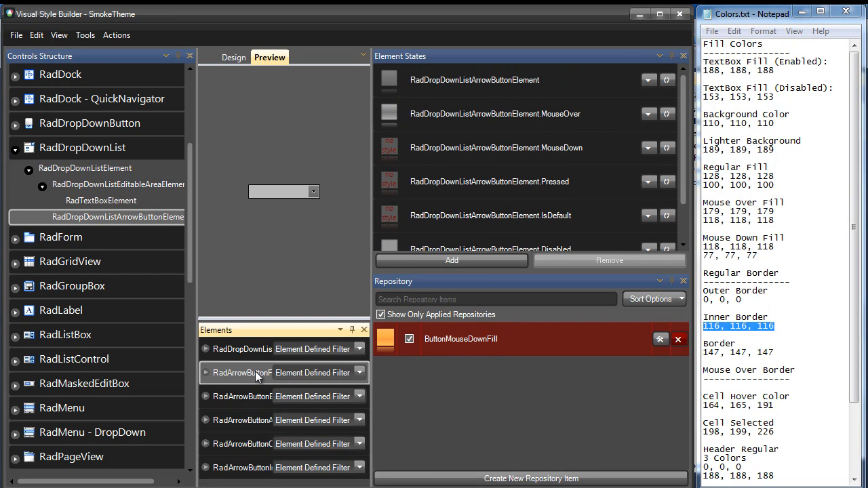
pyautogui.click(660, 340)
pyautogui.moveTo(797, 246); pyautogui.dragTo(689, 246)
pyautogui.hotkey('ctrl', 'c')
pyautogui.click(562, 159)
pyautogui.hotkey('ctrl', 'v')
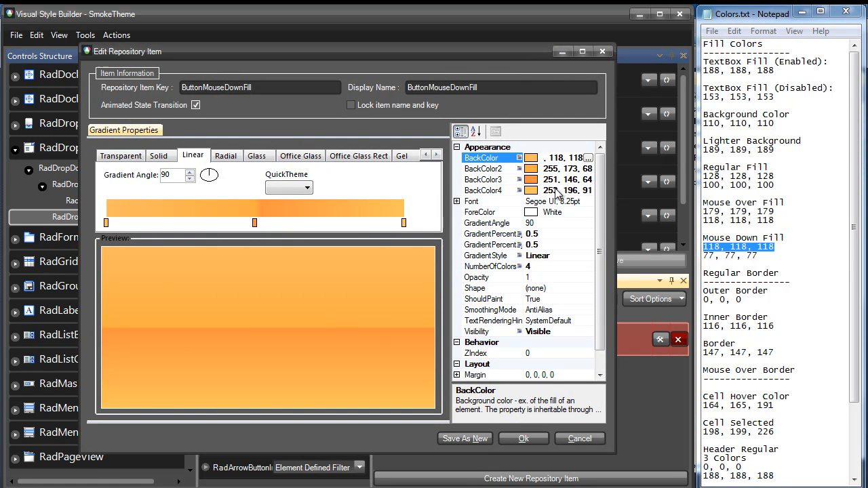
pyautogui.click(557, 191)
pyautogui.hotkey('ctrl', 'v')
pyautogui.click(720, 246)
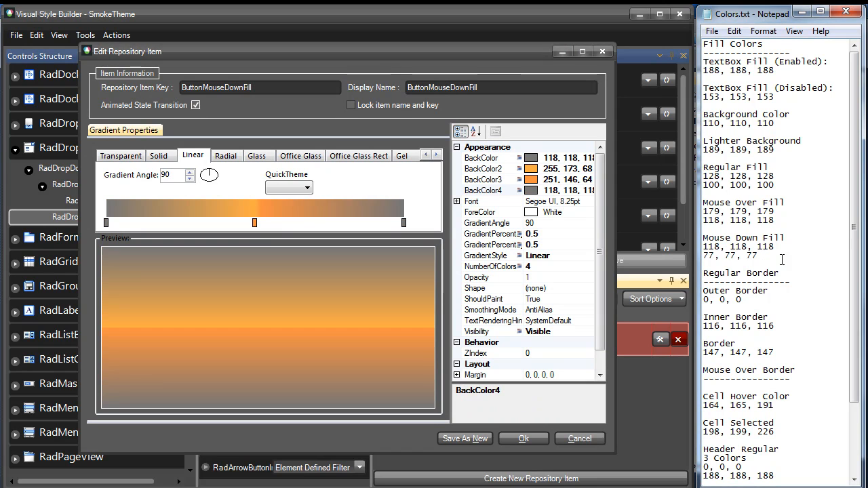
# Step: Set BackColor2 and BackColor3 of ButtonMouseDownFill to 77, 77, 77, save the item and expand the list in the preview
pyautogui.moveTo(782, 260); pyautogui.dragTo(701, 256)
pyautogui.hotkey('ctrl', 'c')
pyautogui.click(563, 169)
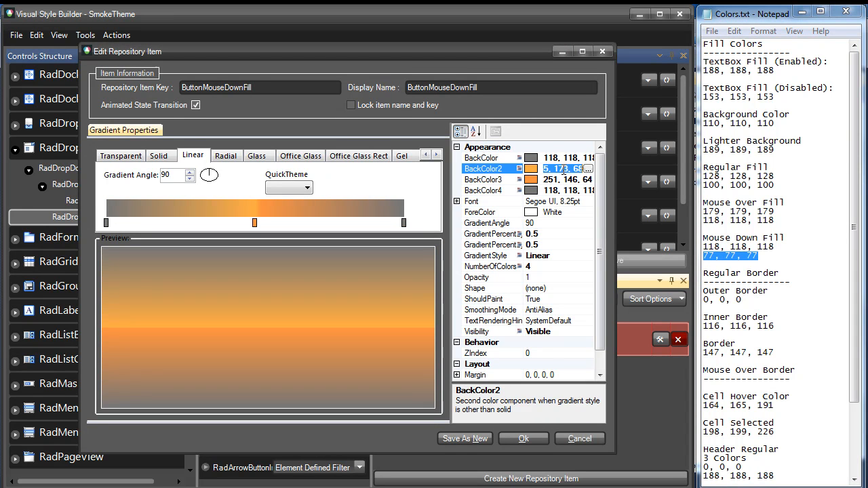
pyautogui.hotkey('ctrl', 'v')
pyautogui.click(564, 180)
pyautogui.hotkey('ctrl', 'v')
pyautogui.click(564, 169)
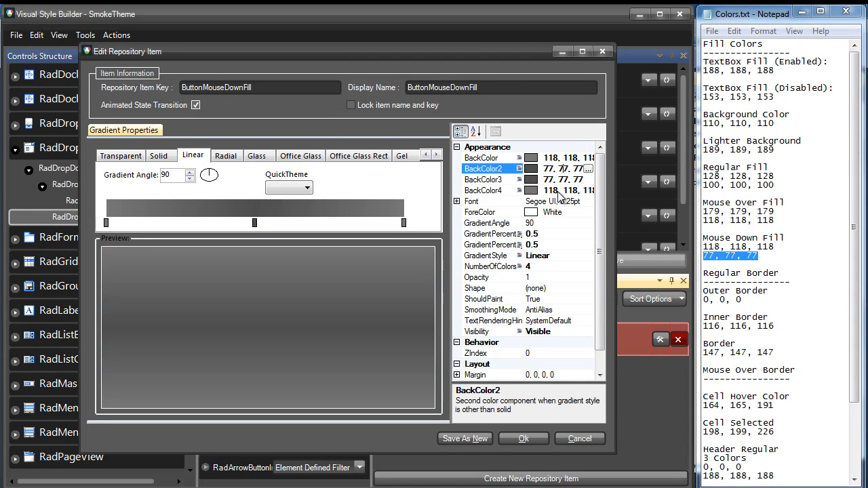
pyautogui.click(539, 436)
pyautogui.click(314, 191)
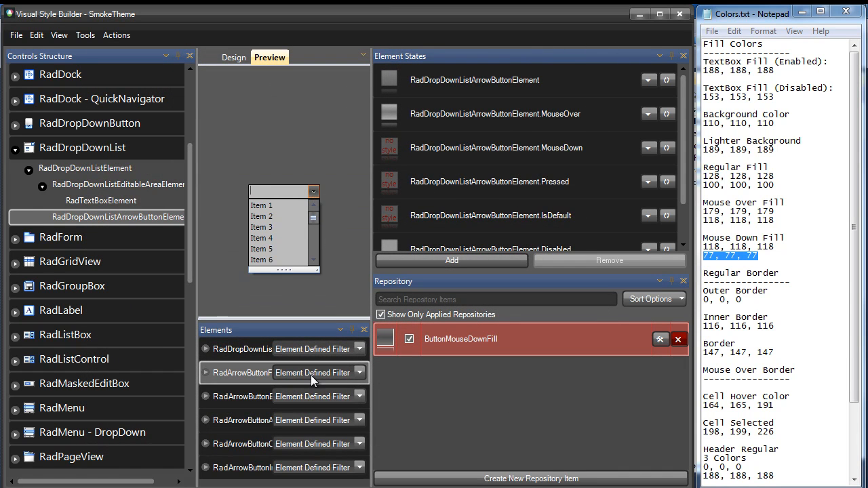
# Step: Set the ForeColor of the ButtonMouseDownBorder repository item on RadArrowButtonBorder to the Border color 147, 147, 147
pyautogui.click(243, 394)
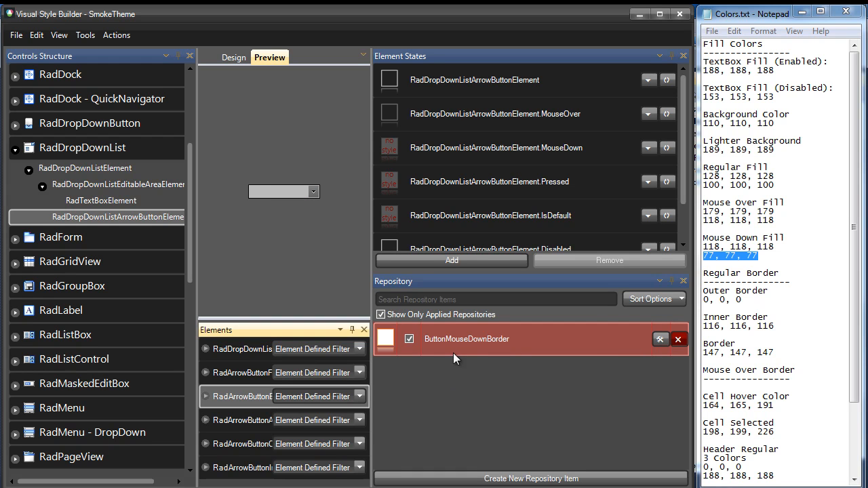
pyautogui.click(661, 339)
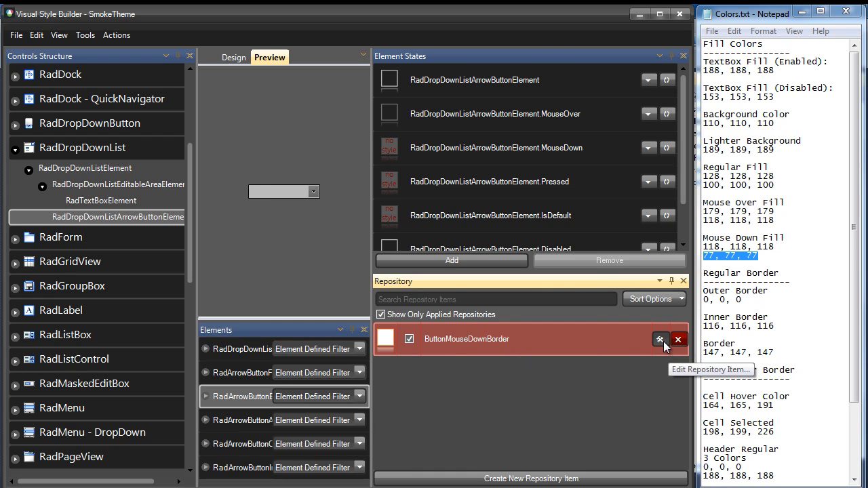
pyautogui.moveTo(774, 353); pyautogui.dragTo(698, 353)
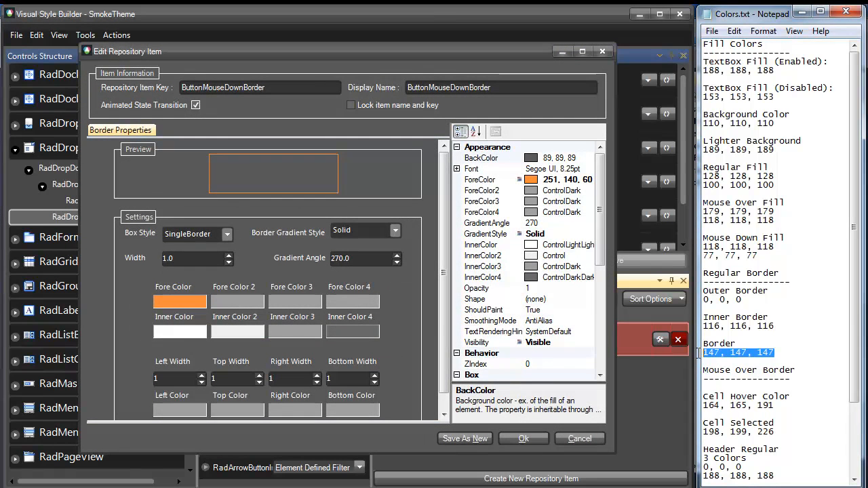
pyautogui.click(564, 180)
pyautogui.hotkey('ctrl', 'a')
pyautogui.hotkey('ctrl', 'v')
pyautogui.click(569, 202)
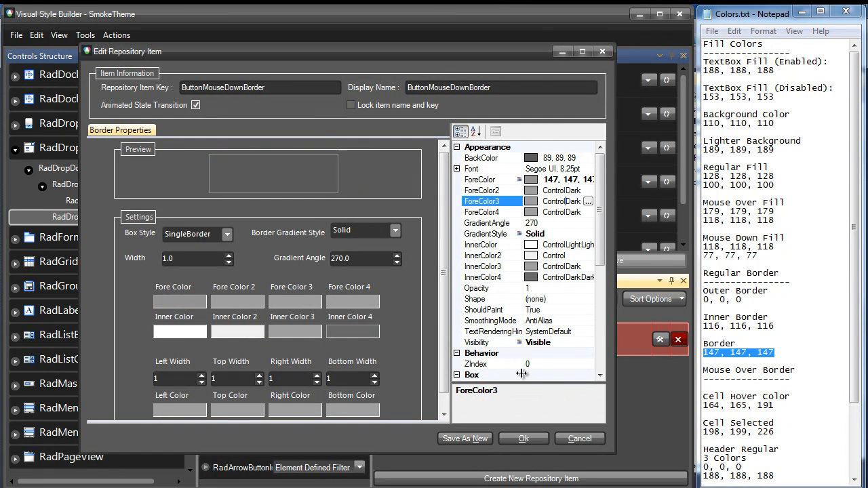
pyautogui.click(522, 440)
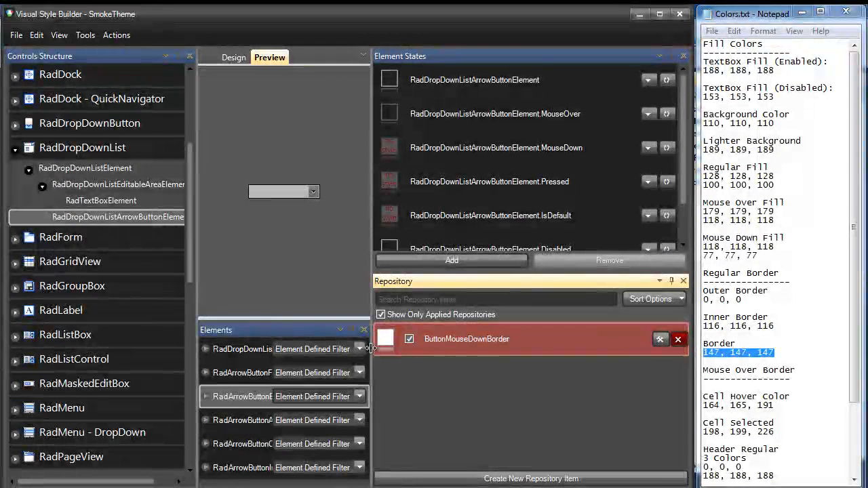
# Step: Widen the preview area and check the arrow button's states by repeatedly expanding and collapsing the list and choosing Item 2
pyautogui.moveTo(543, 351); pyautogui.dragTo(531, 352)
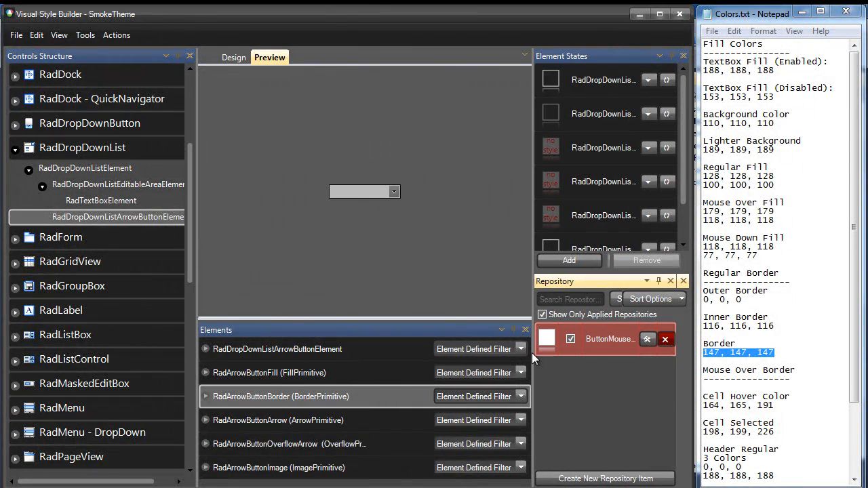
pyautogui.click(394, 193)
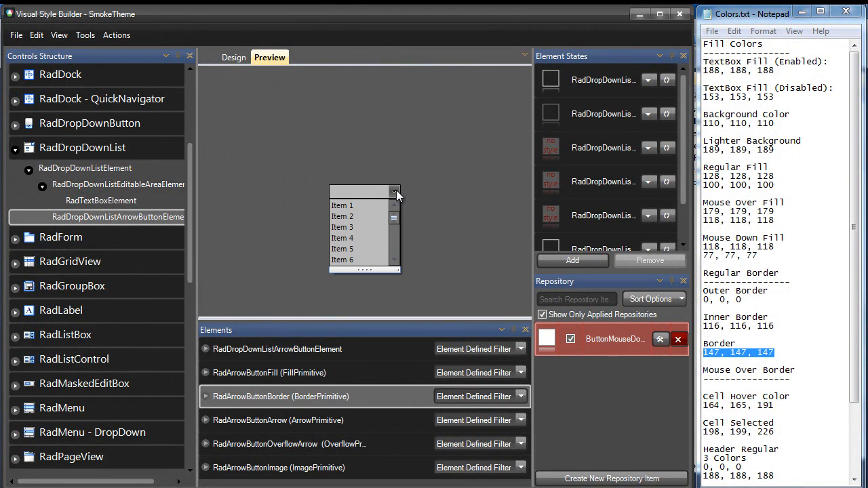
pyautogui.click(393, 191)
pyautogui.click(391, 191)
pyautogui.click(397, 190)
pyautogui.click(396, 189)
pyautogui.click(359, 216)
pyautogui.click(394, 194)
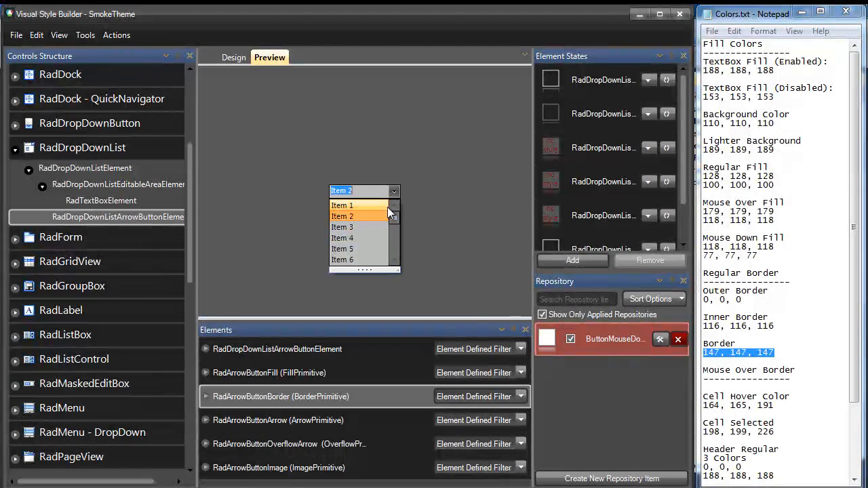
pyautogui.click(399, 190)
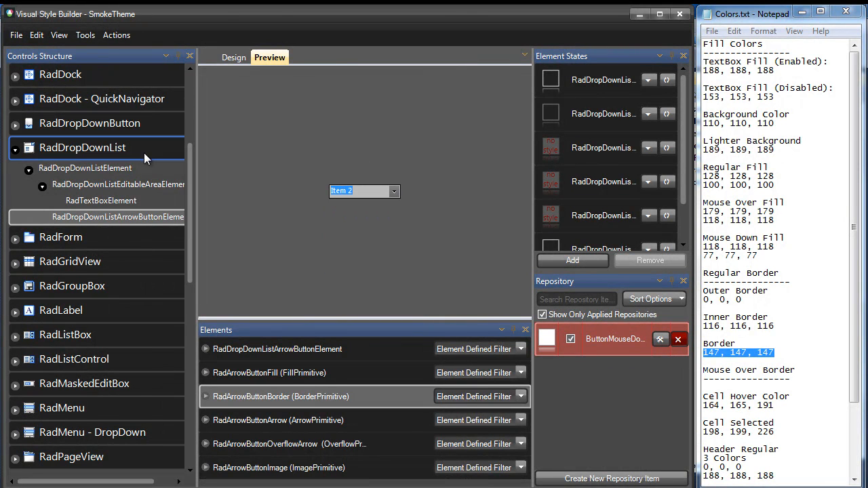
# Step: Examine the drop-down list's item highlighting in the preview, and expand RadListBox down to RadListBoxItem to compare its selected item
pyautogui.click(395, 191)
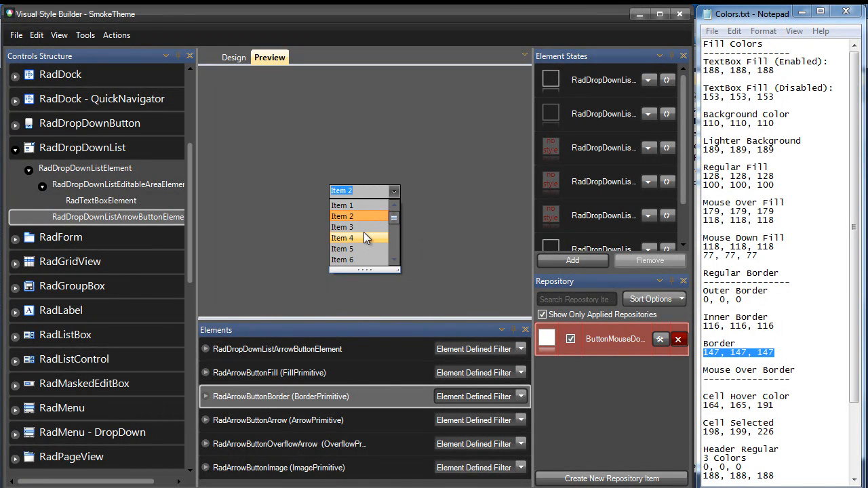
pyautogui.click(396, 190)
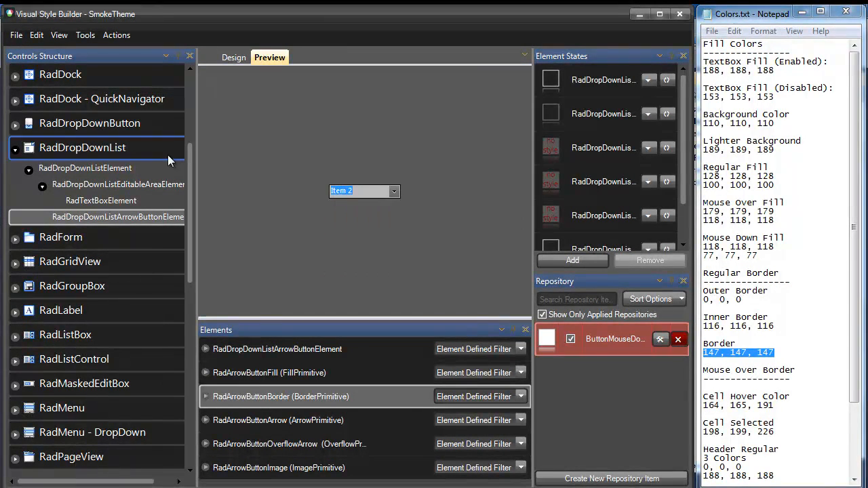
pyautogui.click(75, 334)
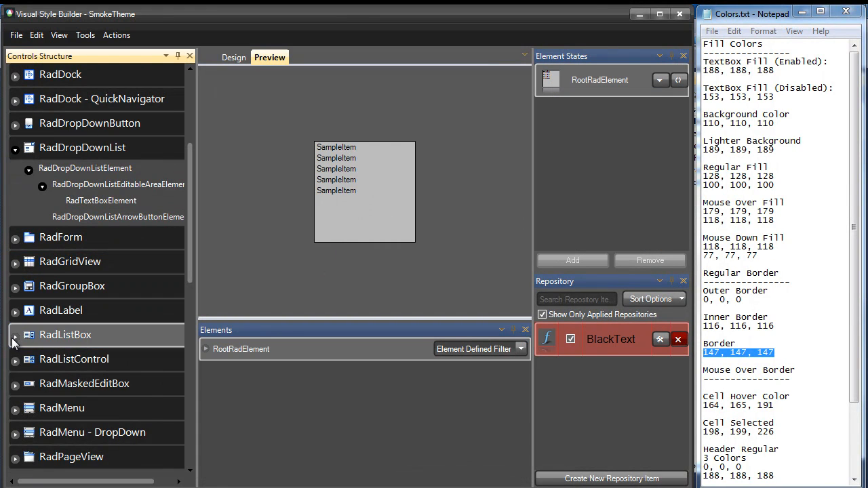
pyautogui.doubleClick(68, 335)
pyautogui.moveTo(191, 252); pyautogui.dragTo(189, 325)
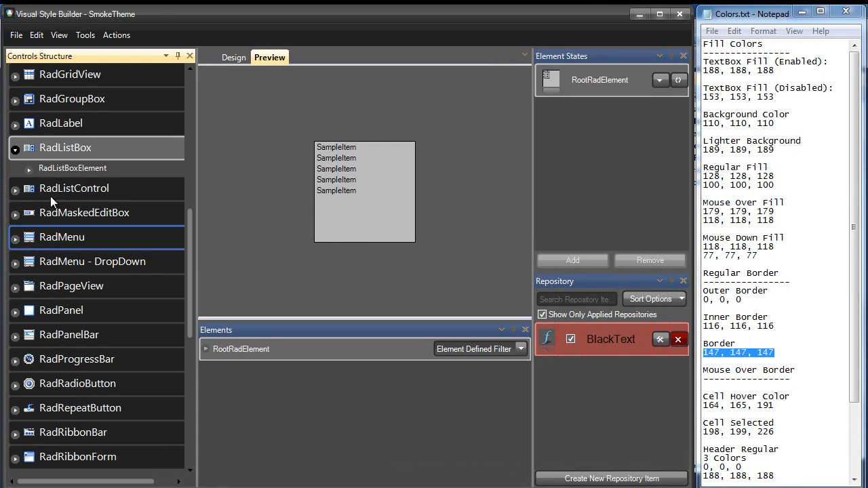
pyautogui.doubleClick(68, 169)
pyautogui.click(325, 170)
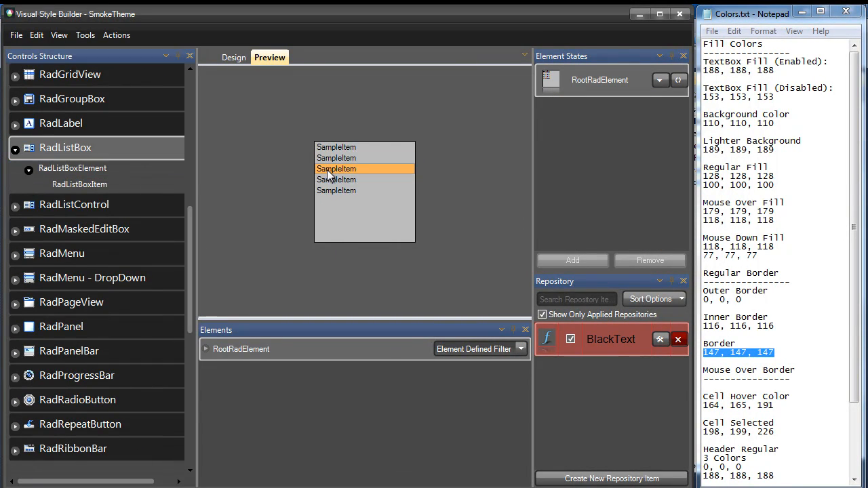
# Step: Inspect the selection fill and selection border of RadListBoxItem, and test selecting several sample items in the preview
pyautogui.click(73, 185)
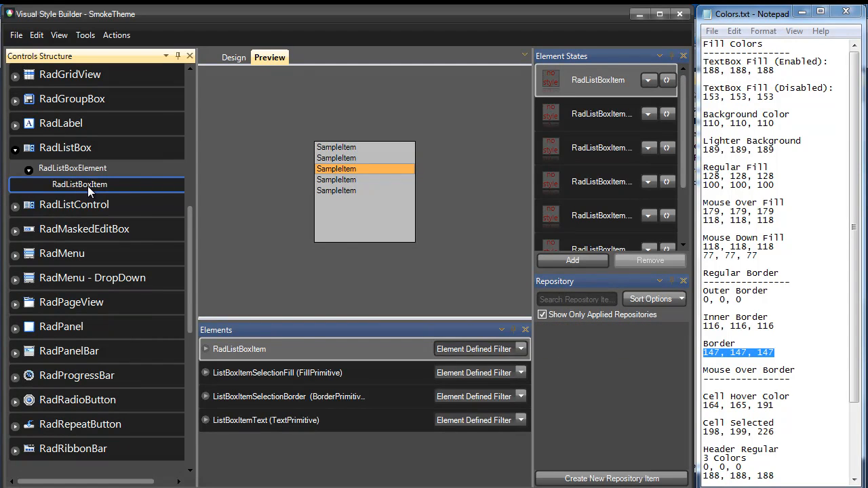
pyautogui.click(341, 375)
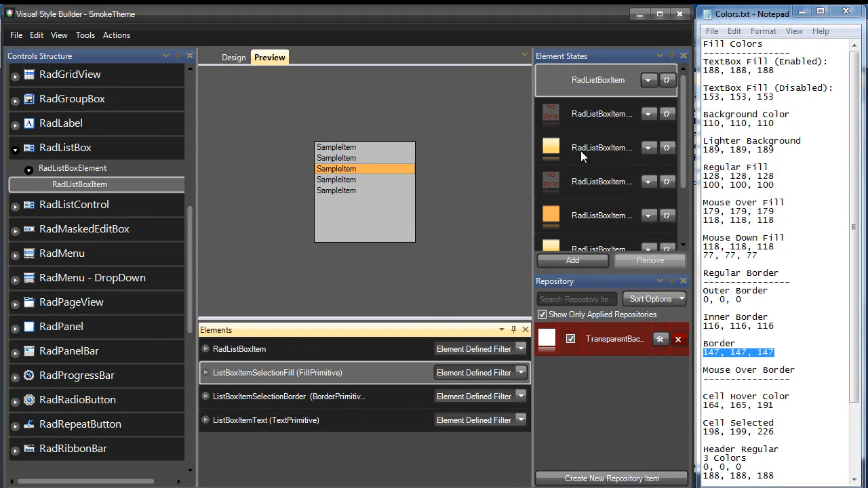
pyautogui.click(278, 398)
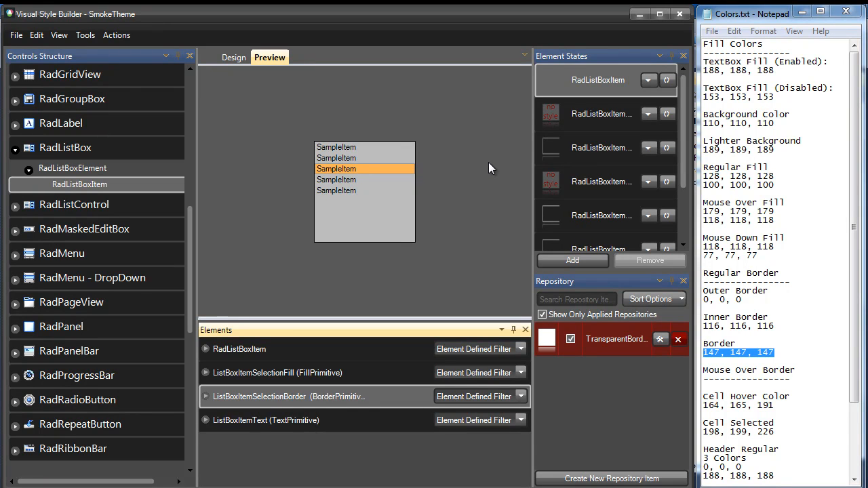
pyautogui.click(352, 156)
pyautogui.click(352, 180)
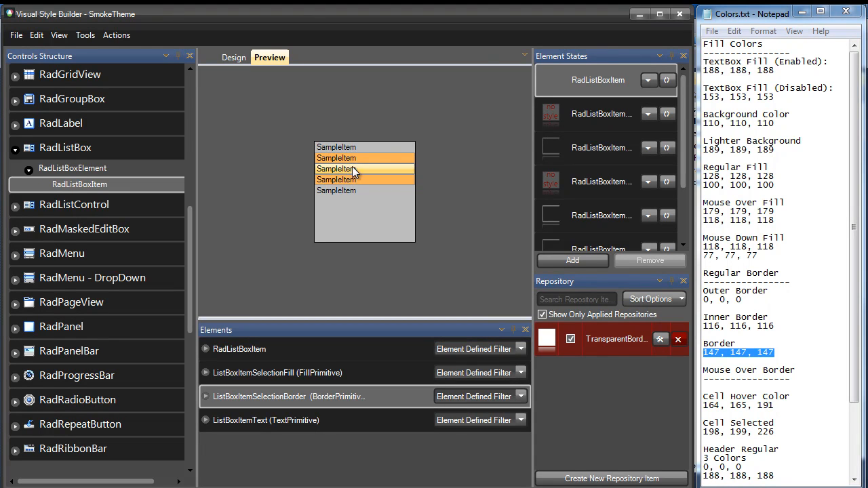
pyautogui.click(350, 180)
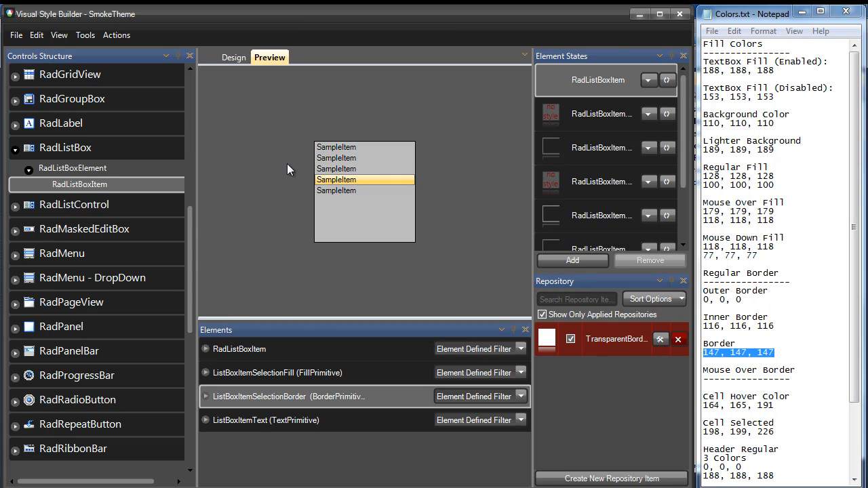
# Step: Return to RadDropDownList, expand its list in the preview, try resizing the popup by its size grip and close it
pyautogui.moveTo(193, 239); pyautogui.dragTo(182, 167)
pyautogui.click(127, 173)
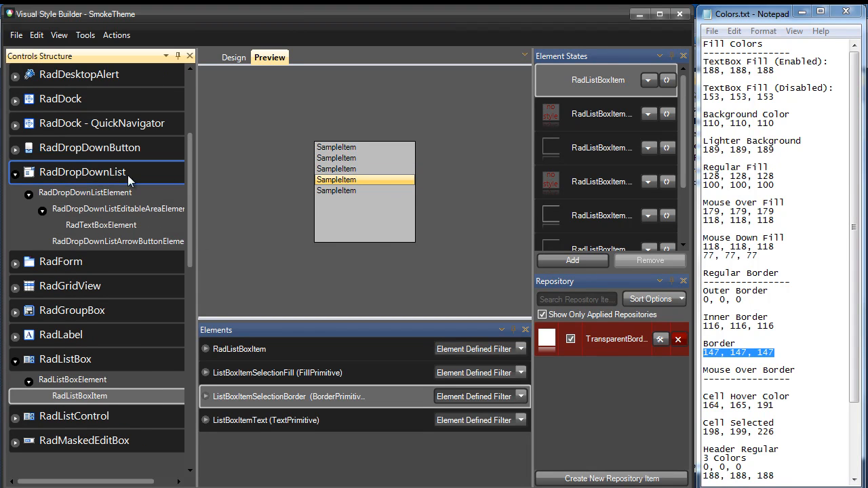
pyautogui.click(394, 190)
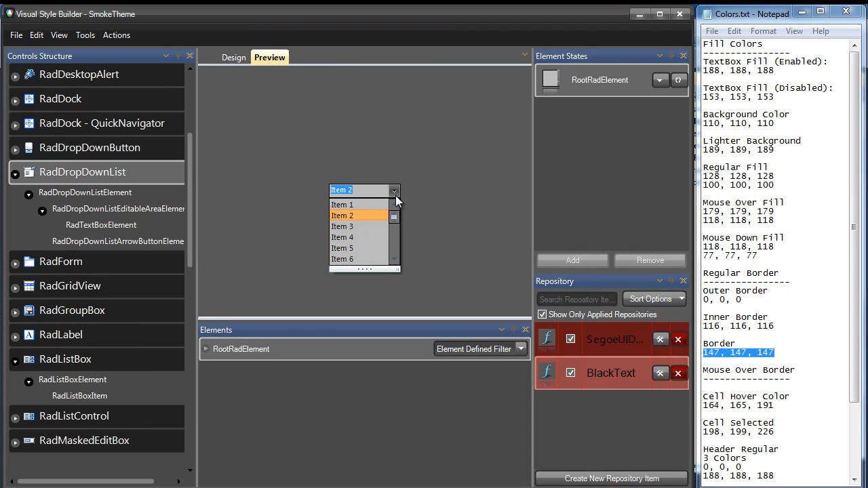
pyautogui.moveTo(367, 267); pyautogui.dragTo(417, 265)
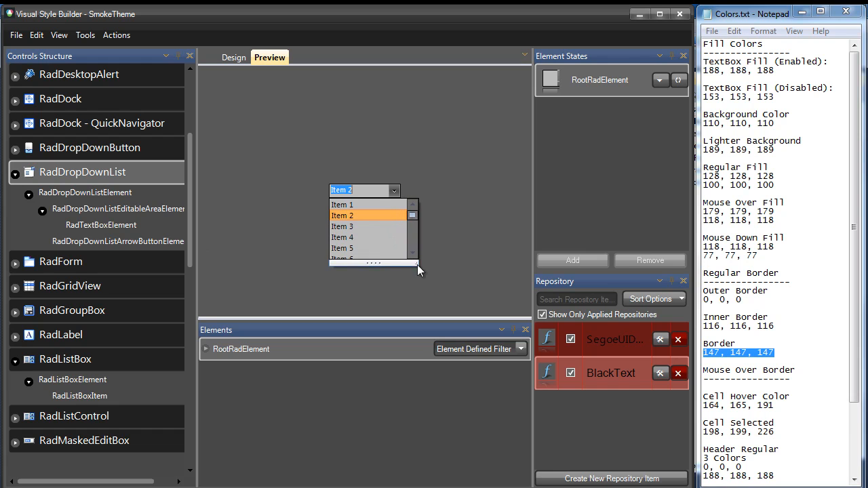
pyautogui.click(446, 265)
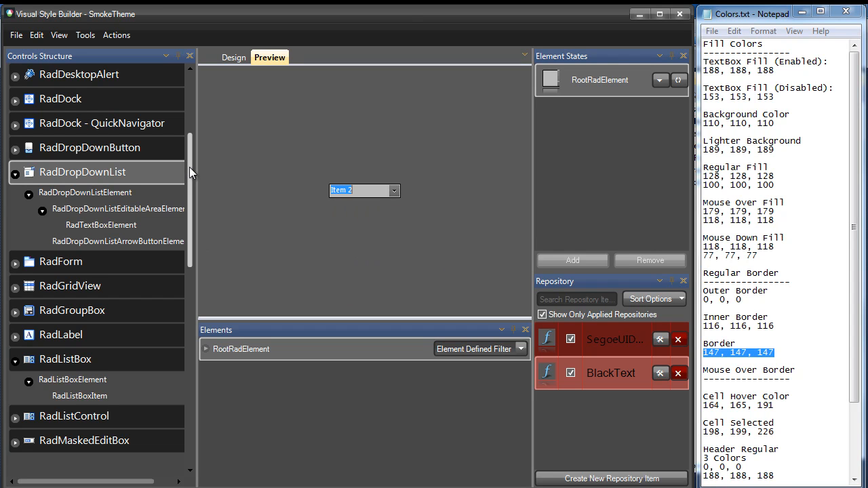
# Step: Open SizeGripElement under RadSizablePopup and examine the repository items applied to GripFill and GripBorder
pyautogui.moveTo(189, 167); pyautogui.dragTo(187, 345)
pyautogui.click(69, 294)
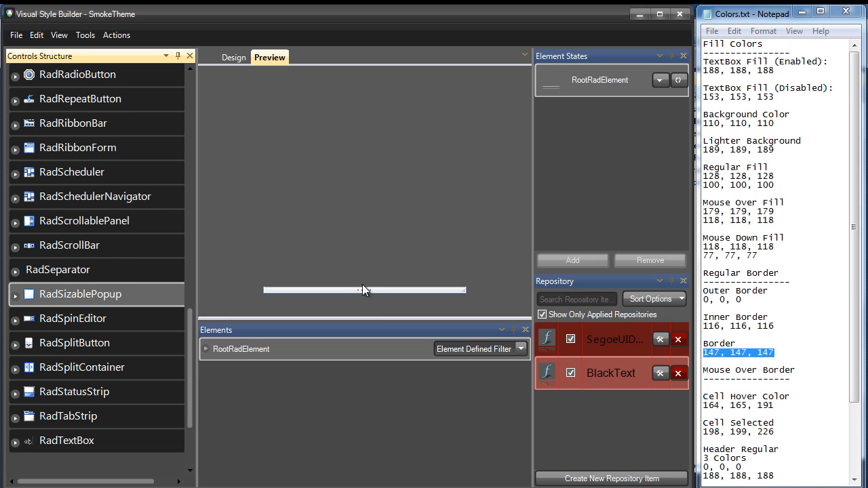
pyautogui.click(15, 296)
pyautogui.click(28, 316)
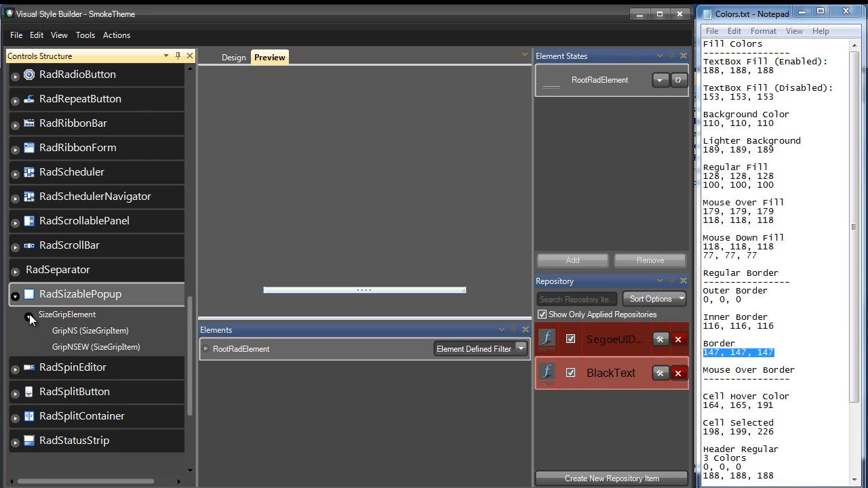
pyautogui.moveTo(192, 304); pyautogui.dragTo(191, 316)
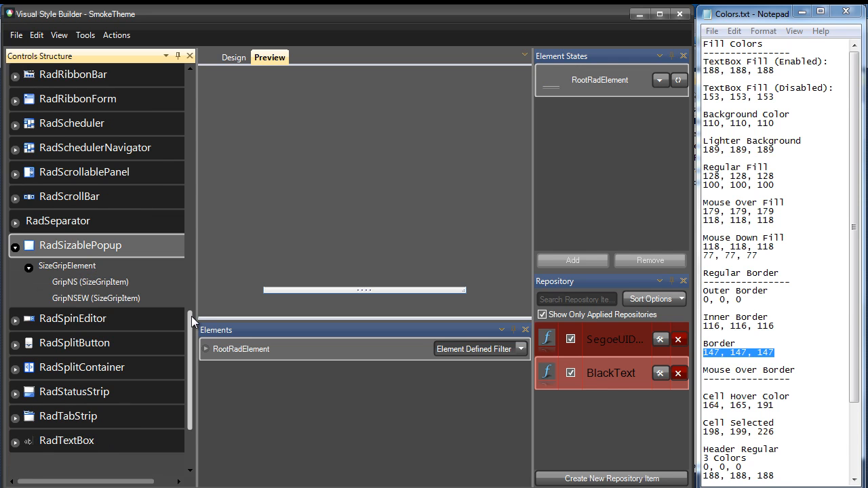
pyautogui.click(83, 268)
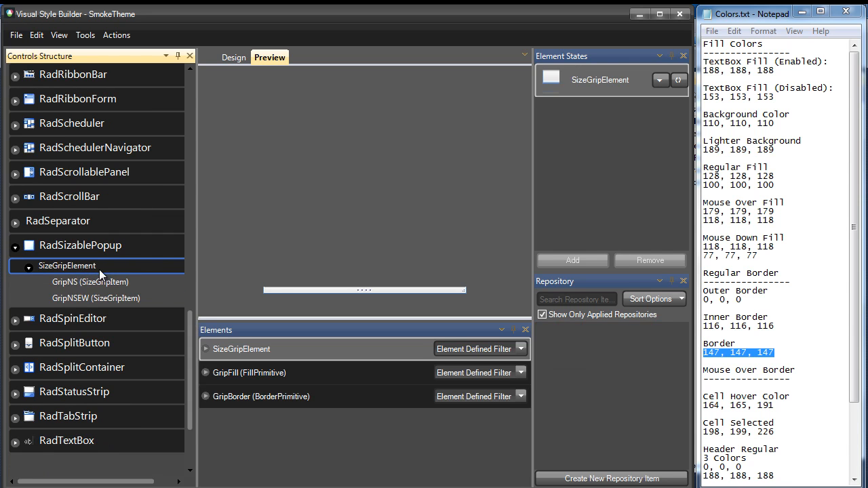
pyautogui.click(258, 374)
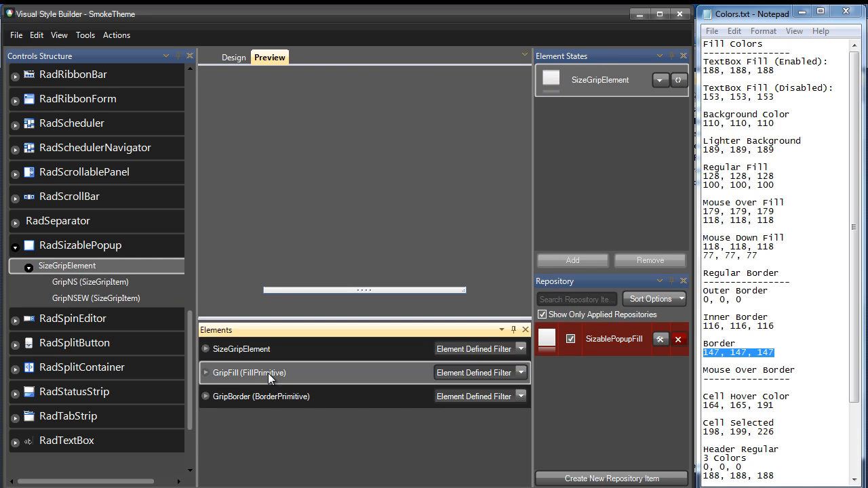
pyautogui.click(256, 403)
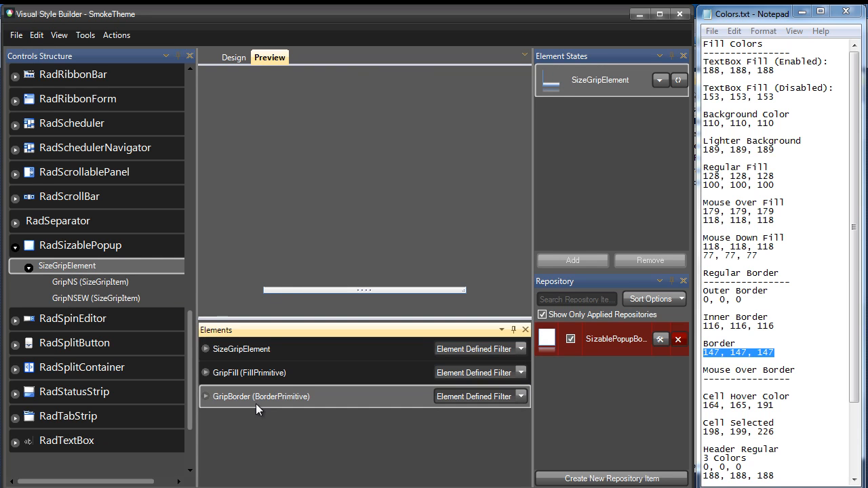
# Step: Set BackColor of GripFill's SizablePopupFill repository item to the Lighter Background color 189, 189, 189 and save the item
pyautogui.click(288, 376)
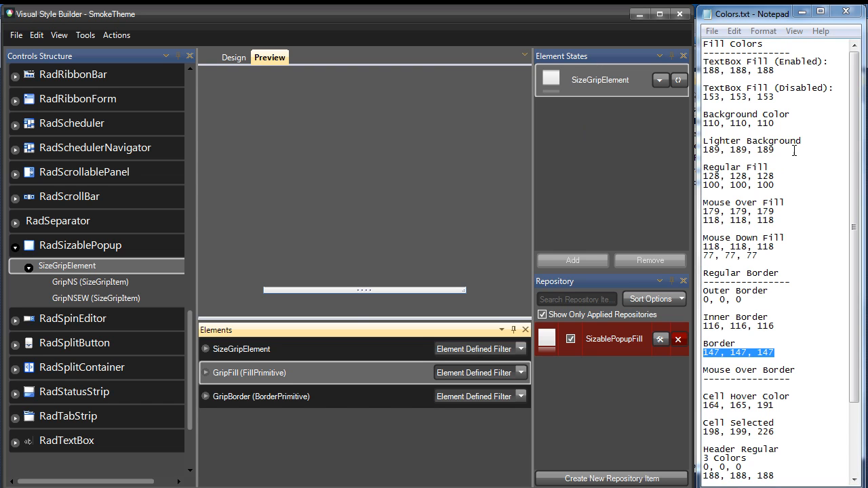
pyautogui.moveTo(796, 149); pyautogui.dragTo(703, 150)
pyautogui.hotkey('ctrl', 'c')
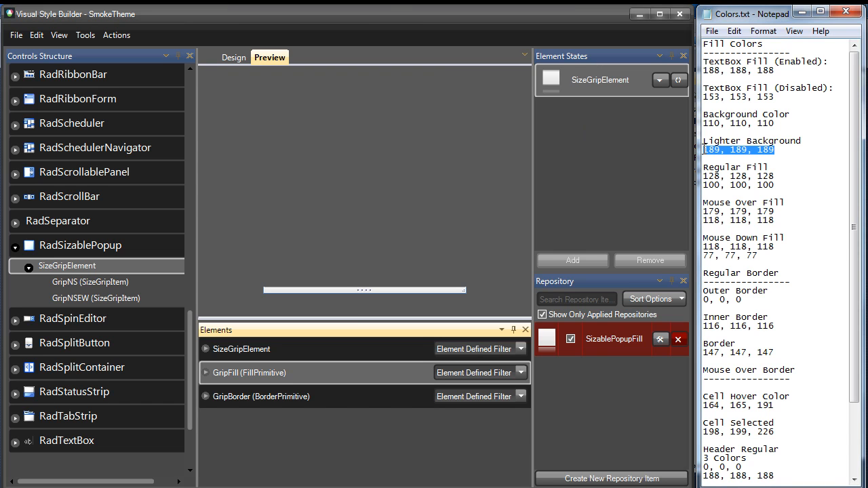
pyautogui.click(659, 339)
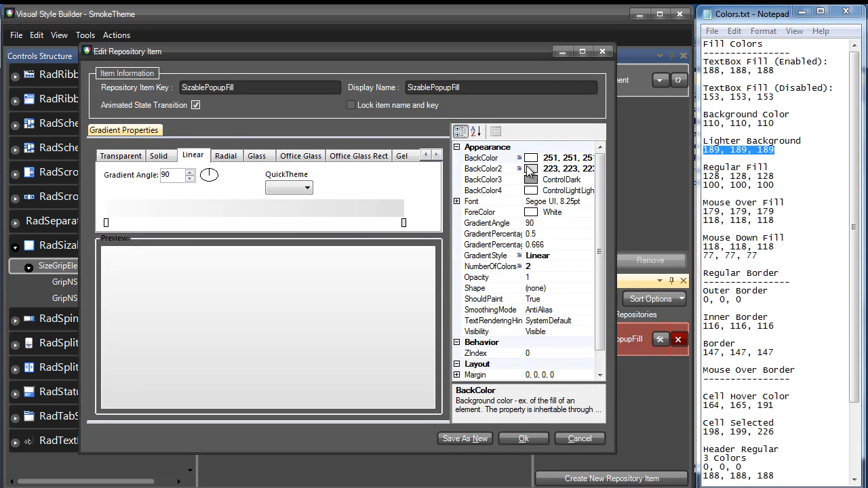
pyautogui.click(562, 158)
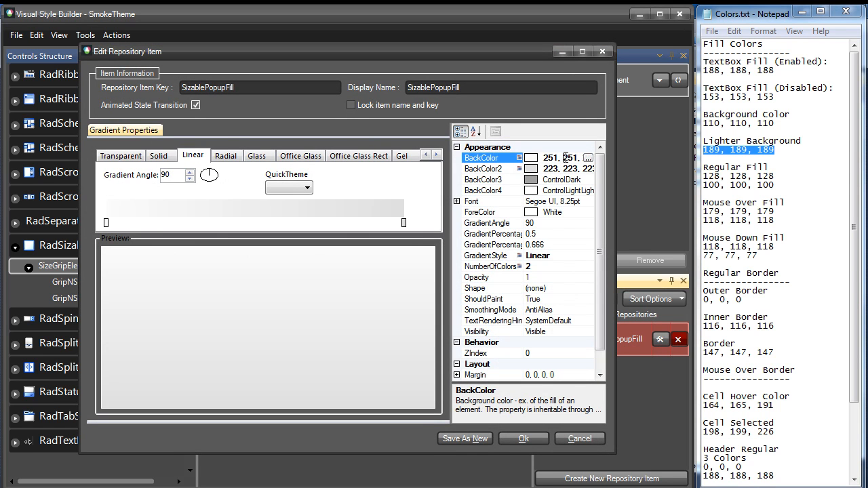
pyautogui.hotkey('ctrl', 'v')
pyautogui.click(565, 168)
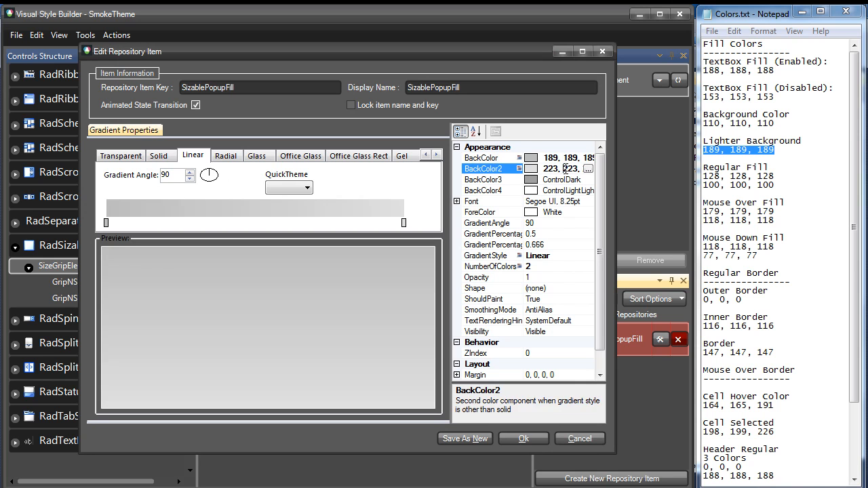
pyautogui.click(531, 436)
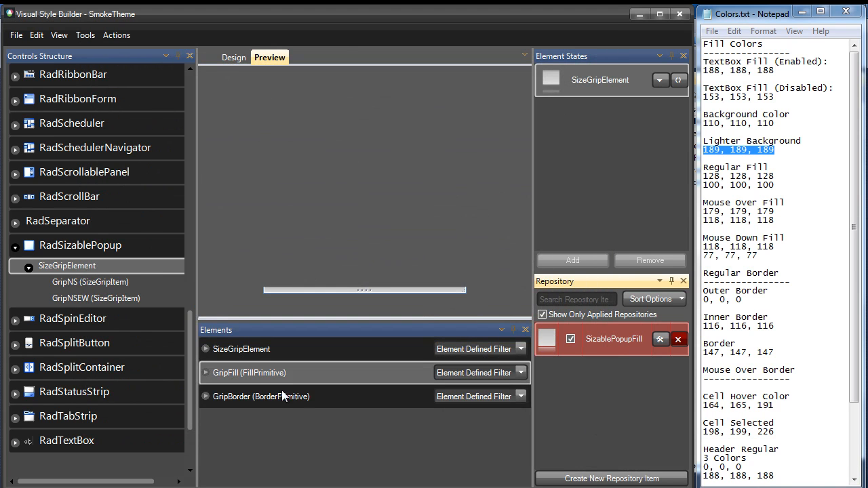
# Step: Open GripBorder's SizablePopupBorder repository item for editing and copy the Border color 147, 147, 147 from Colors.txt
pyautogui.click(285, 397)
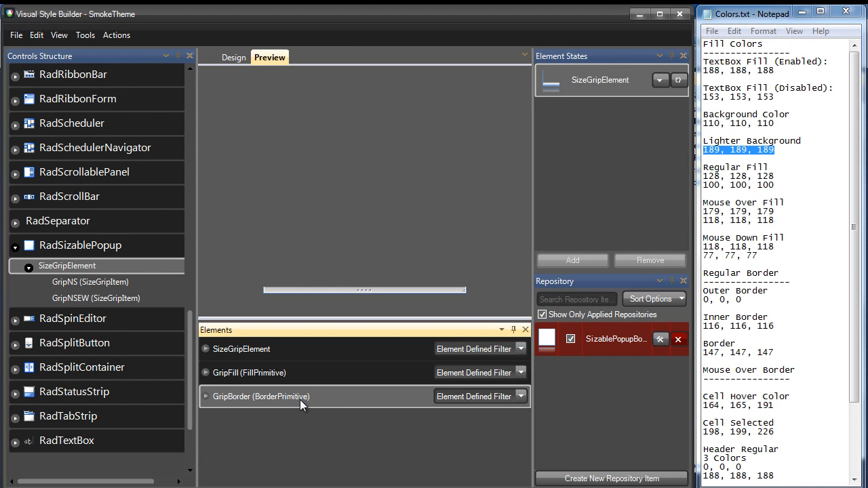
pyautogui.click(660, 339)
pyautogui.click(778, 352)
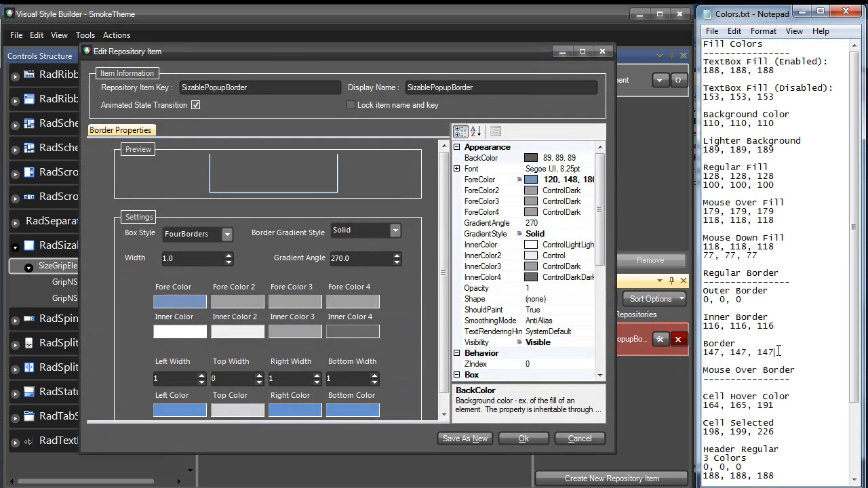
pyautogui.moveTo(777, 352); pyautogui.dragTo(703, 357)
pyautogui.hotkey('ctrl', 'c')
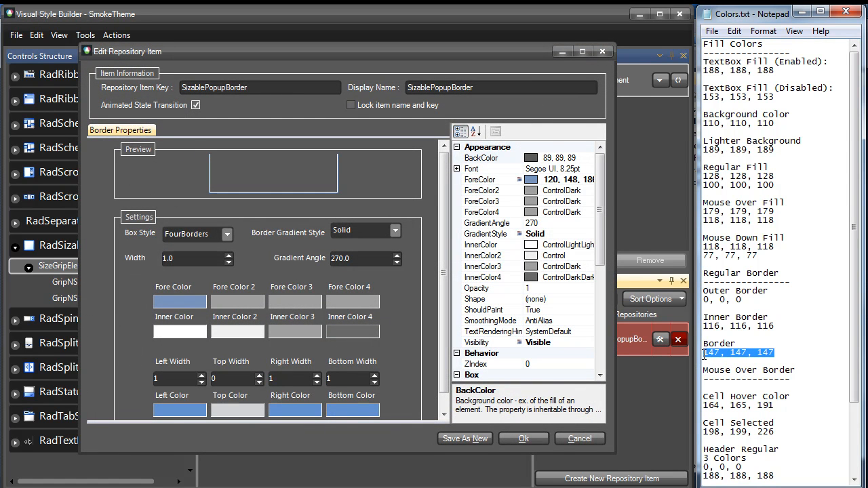
# Step: Review the SizablePopupBorder settings and set its BottomColor to 147, 147, 147
pyautogui.click(562, 179)
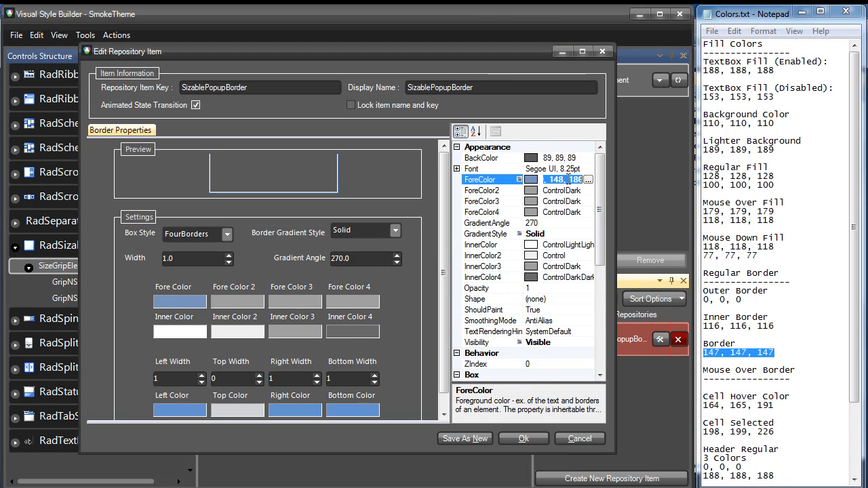
pyautogui.scroll(-1, 448, 260)
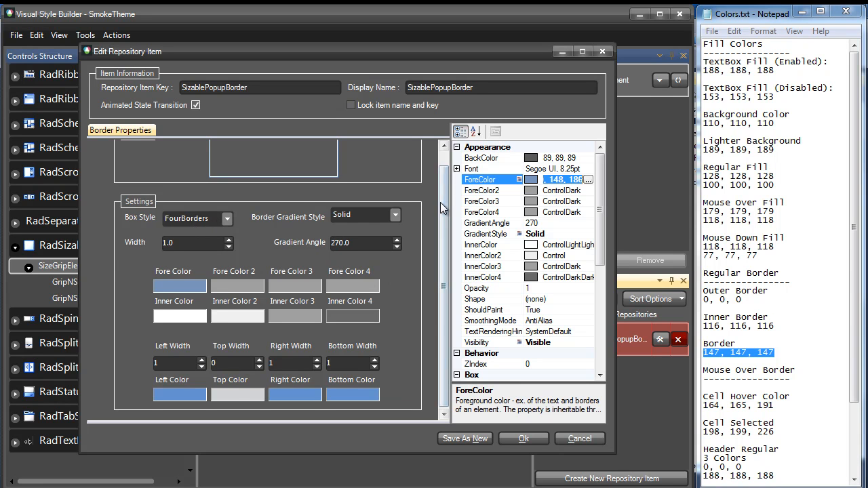
pyautogui.scroll(1, 440, 202)
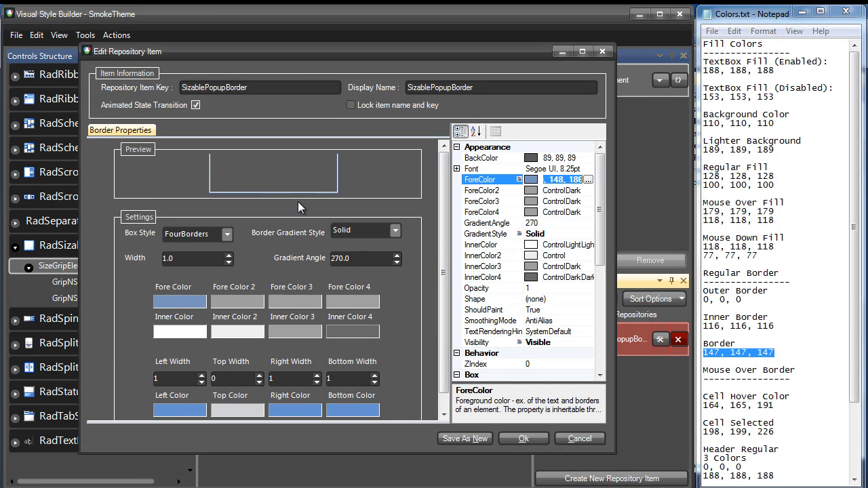
pyautogui.scroll(-1, 439, 255)
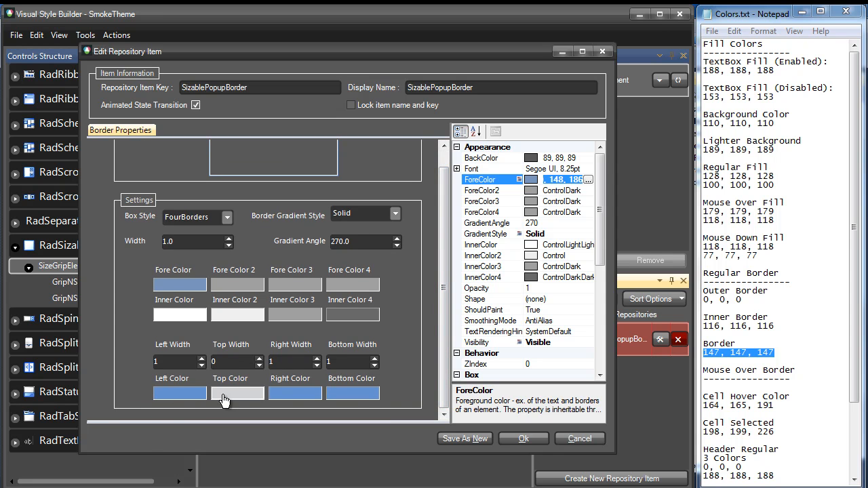
pyautogui.moveTo(601, 182); pyautogui.dragTo(601, 289)
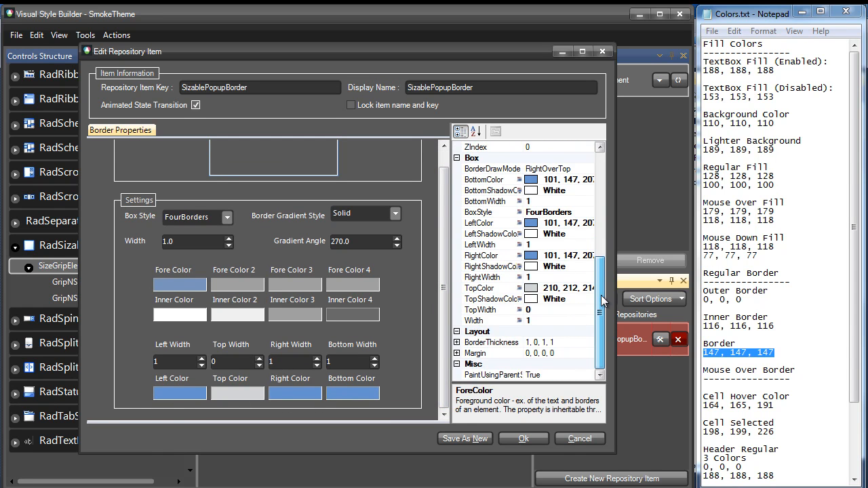
pyautogui.click(578, 180)
pyautogui.hotkey('ctrl', 'v')
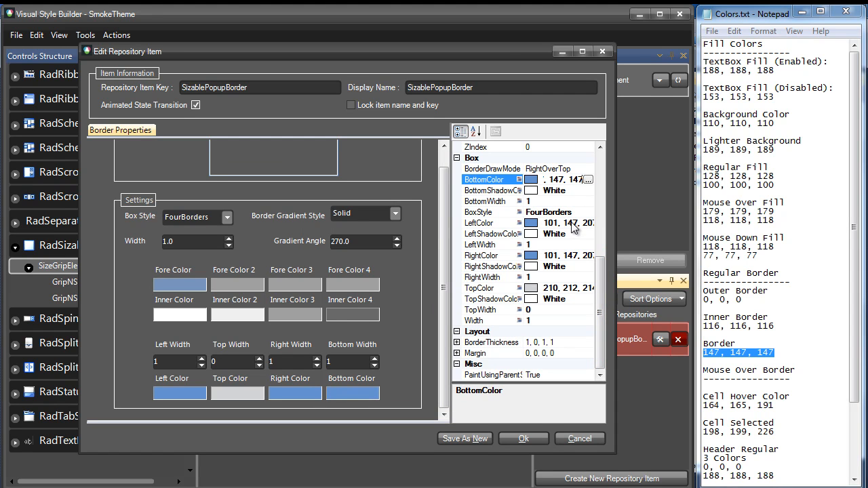
# Step: Set BottomColor, LeftColor and RightColor of the SizablePopupBorder item to the Inner Border color 116, 116, 116 from Colors.txt
pyautogui.click(575, 223)
pyautogui.moveTo(779, 328); pyautogui.dragTo(702, 327)
pyautogui.hotkey('ctrl', 'c')
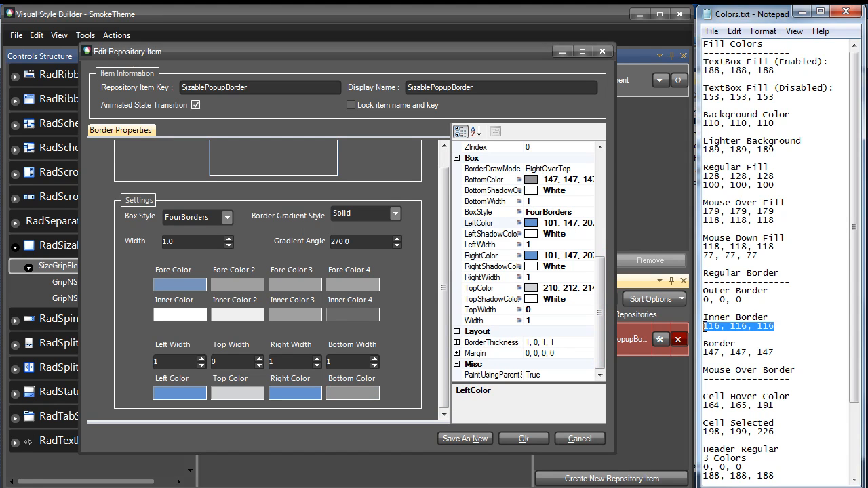
pyautogui.click(561, 180)
pyautogui.hotkey('ctrl', 'v')
pyautogui.click(559, 224)
pyautogui.hotkey('ctrl', 'v')
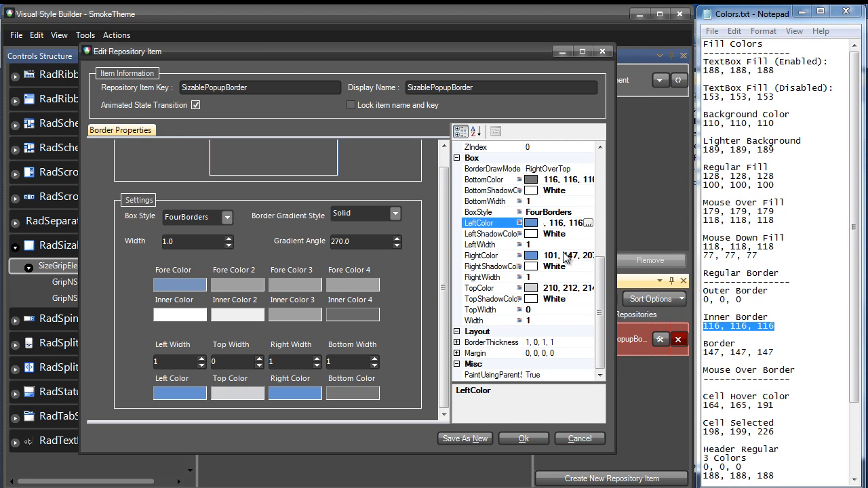
pyautogui.click(558, 256)
pyautogui.hotkey('ctrl', 'v')
pyautogui.click(563, 267)
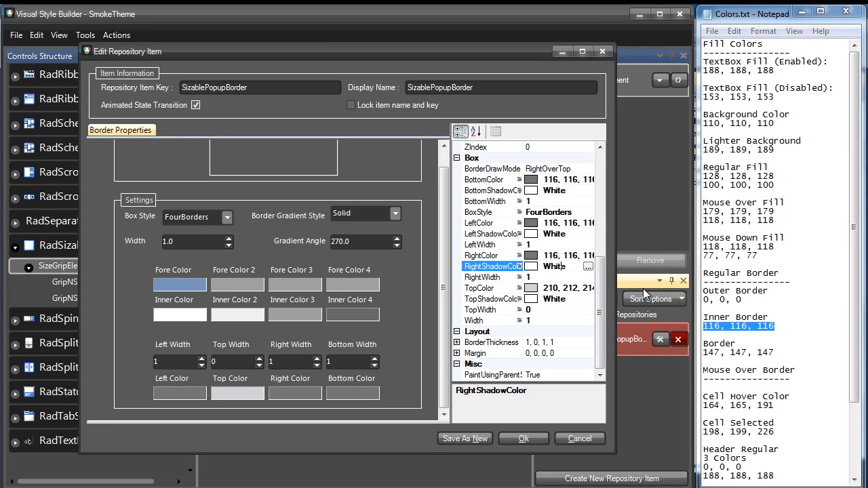
# Step: Set BottomShadowColor, LeftShadowColor and RightShadowColor to the Border color 147, 147, 147 from Colors.txt and save the SizablePopupBorder item
pyautogui.moveTo(778, 353); pyautogui.dragTo(691, 352)
pyautogui.hotkey('ctrl', 'c')
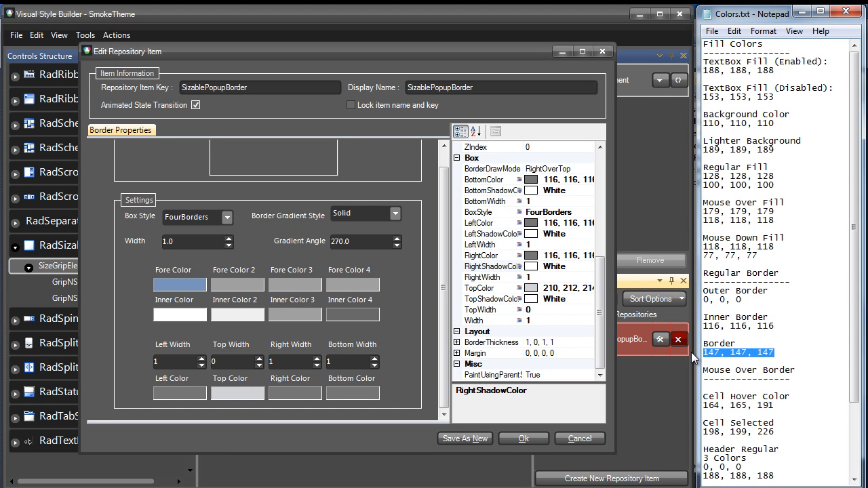
pyautogui.click(558, 192)
pyautogui.hotkey('ctrl', 'v')
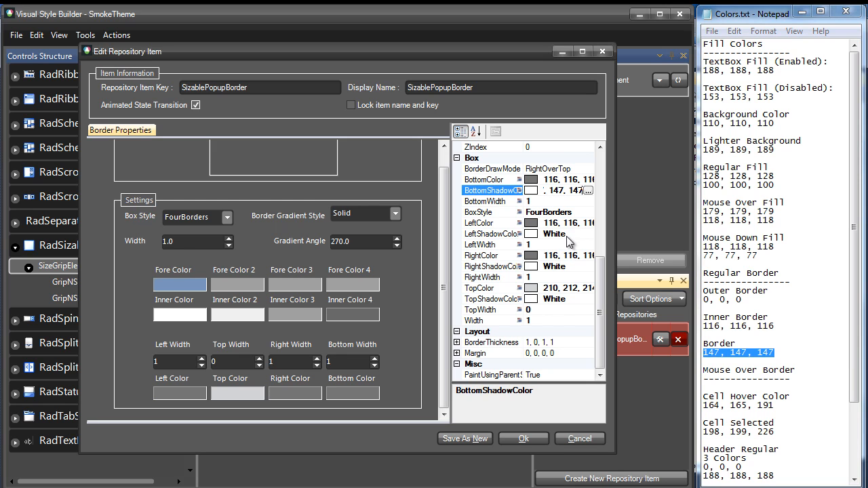
pyautogui.click(568, 234)
pyautogui.hotkey('ctrl', 'v')
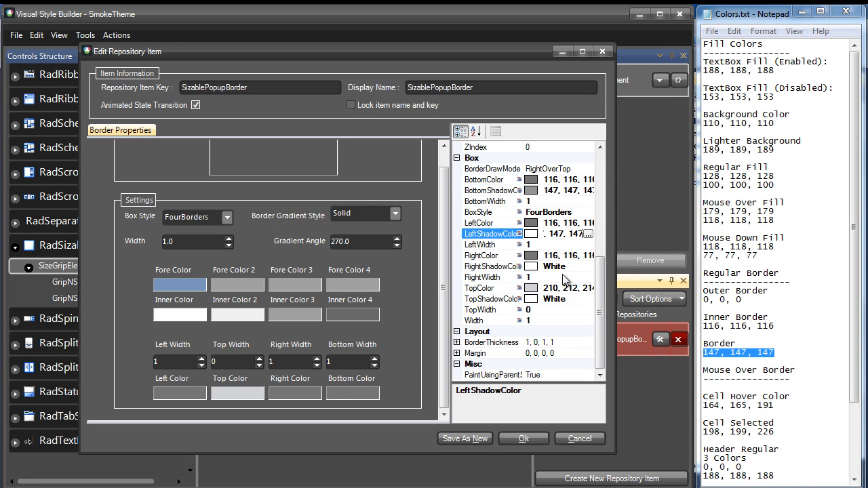
pyautogui.click(567, 266)
pyautogui.hotkey('ctrl', 'v')
pyautogui.click(568, 245)
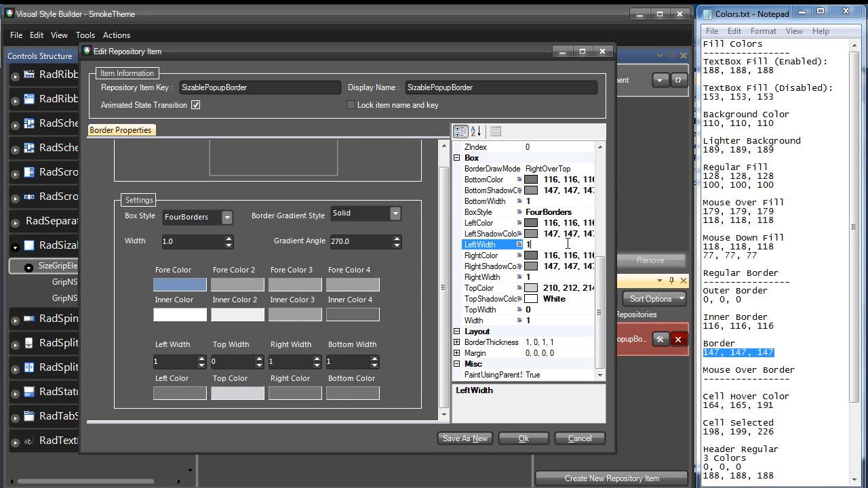
pyautogui.click(531, 437)
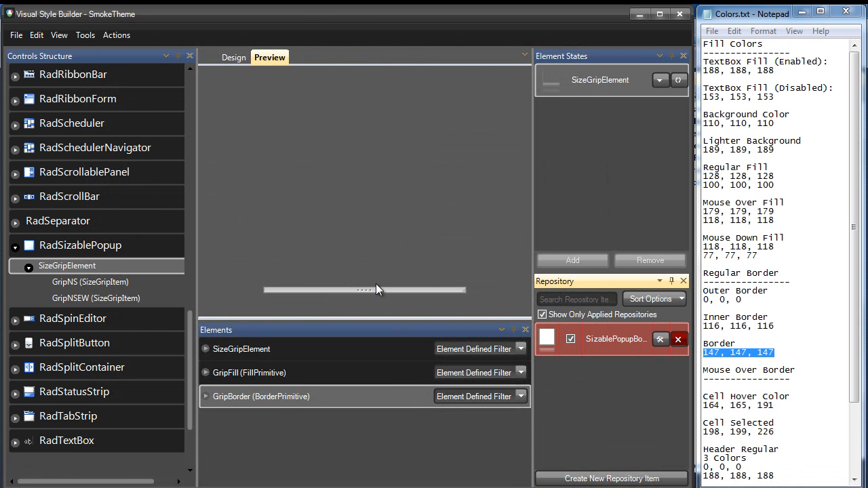
# Step: Return to RadDropDownList in the controls structure and check its popup and size grip in the preview
pyautogui.moveTo(188, 339); pyautogui.dragTo(180, 148)
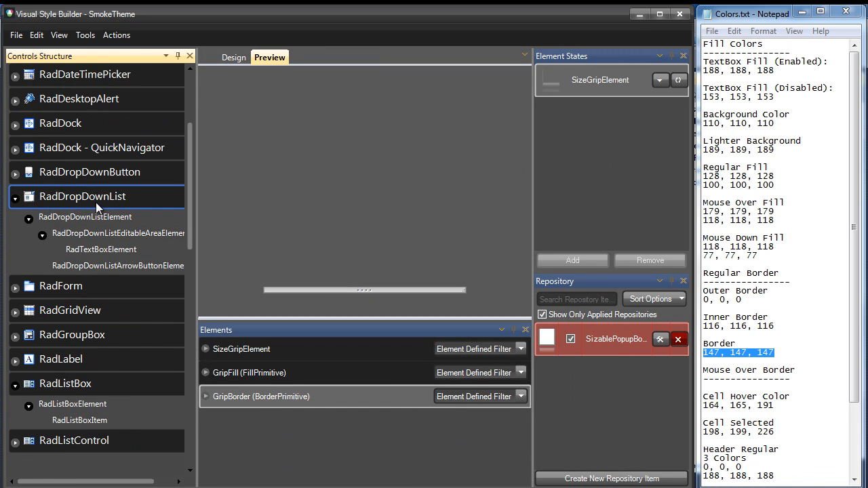
pyautogui.click(124, 204)
pyautogui.click(391, 191)
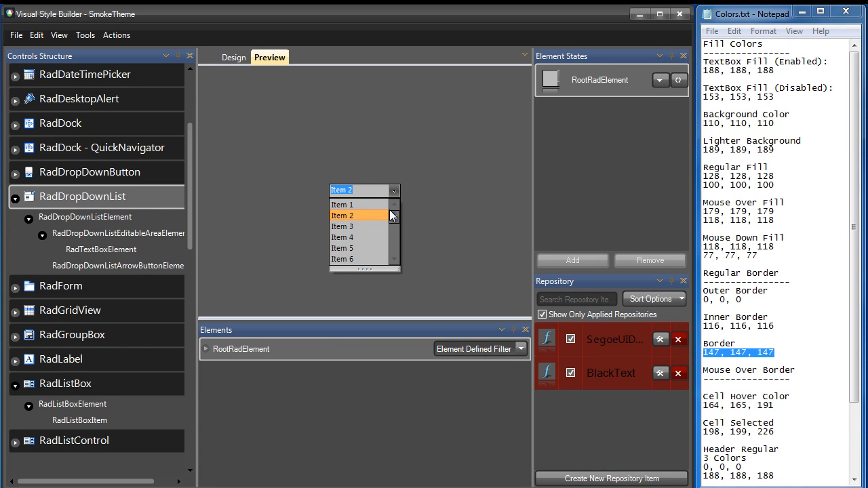
pyautogui.click(391, 192)
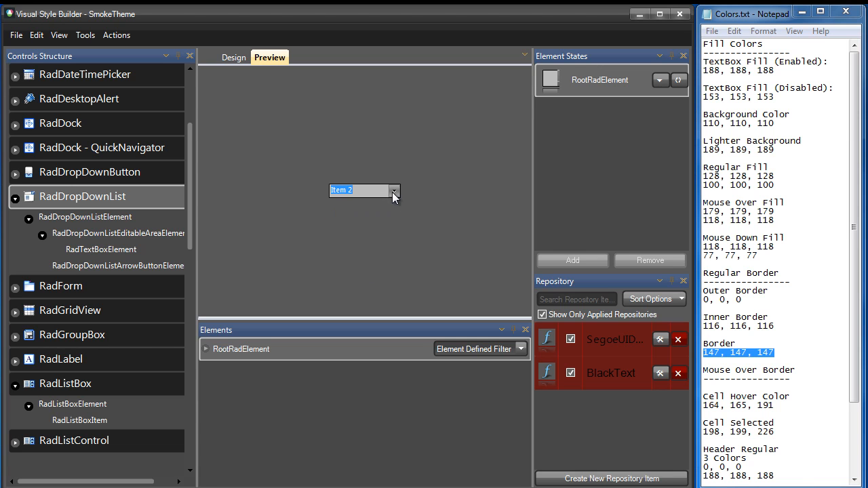
# Step: Save SmokeTheme as a package in C:\VSB Video\Custom Themes
pyautogui.click(16, 36)
pyautogui.click(56, 139)
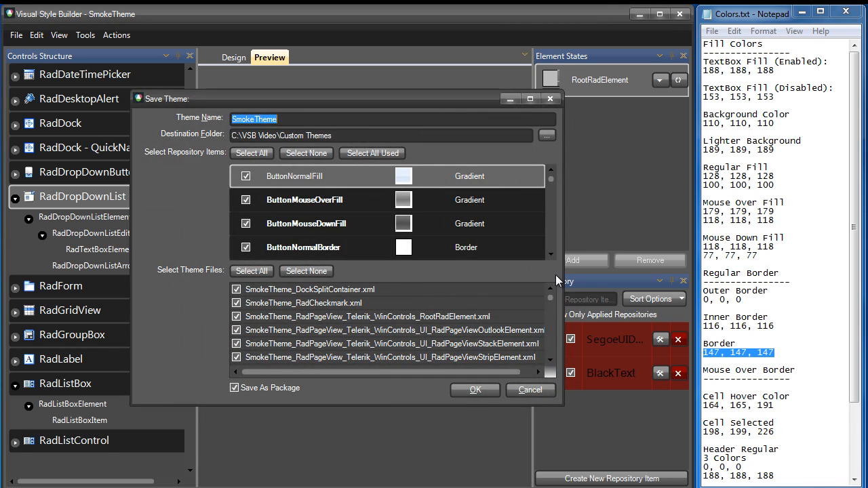
pyautogui.click(487, 388)
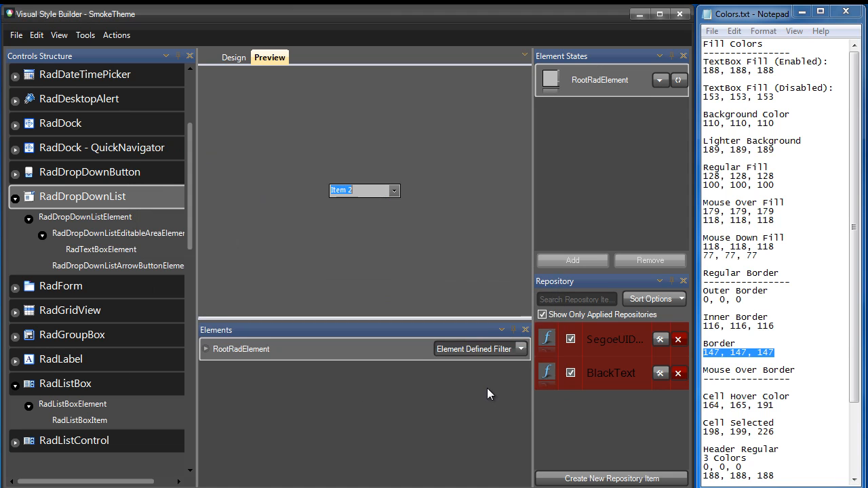
# Step: Switch to Visual Studio and copy SmokeTheme.tssp from the Custom Themes folder into the TestApplication project, replacing the existing file
pyautogui.moveTo(484, 487)
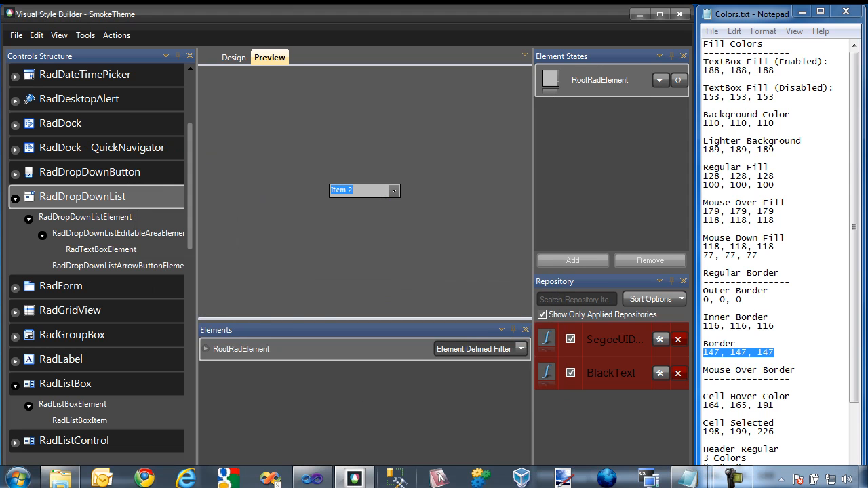
pyautogui.click(319, 480)
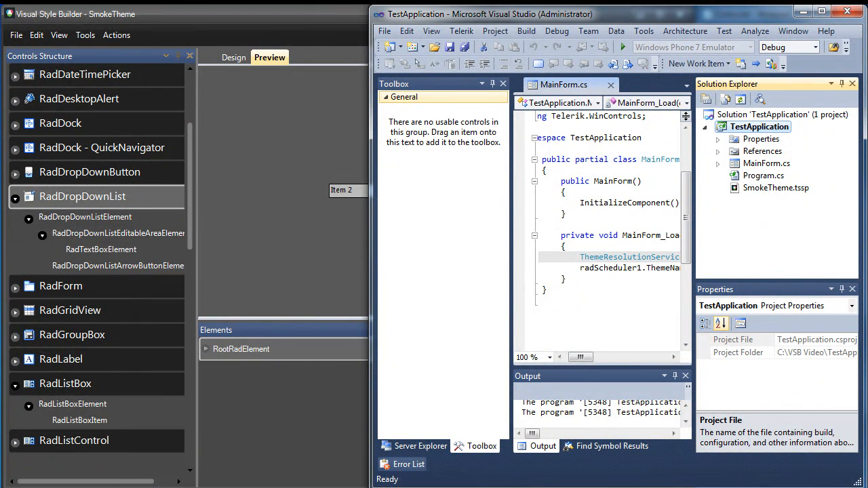
pyautogui.click(64, 478)
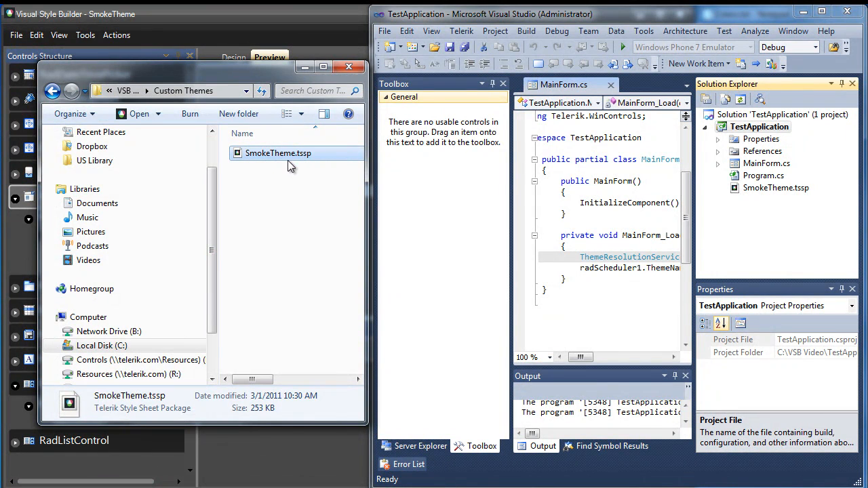
pyautogui.moveTo(266, 155); pyautogui.dragTo(757, 133)
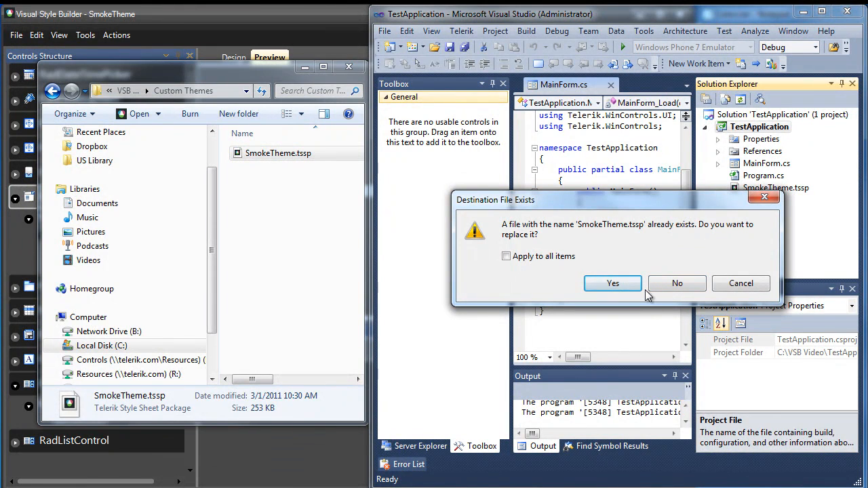
pyautogui.click(613, 285)
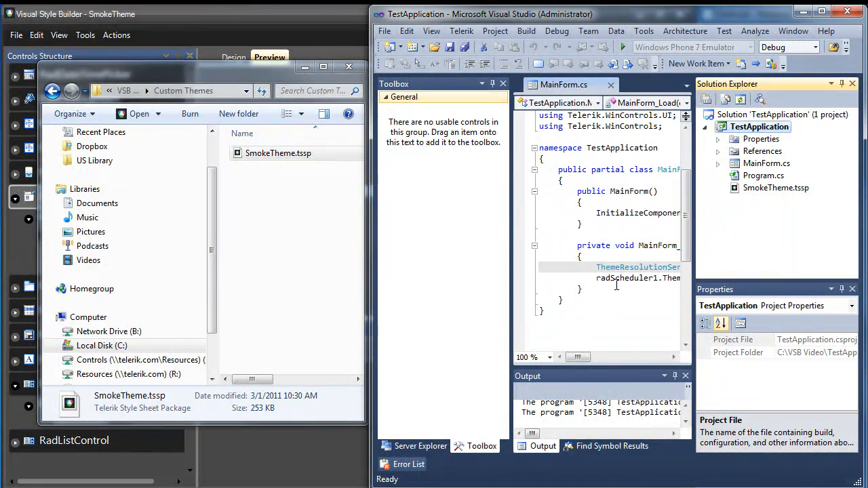
# Step: Enlarge the Visual Studio window, review the theme-loading code in MainForm_Load, and run TestApplication in debug mode
pyautogui.doubleClick(618, 20)
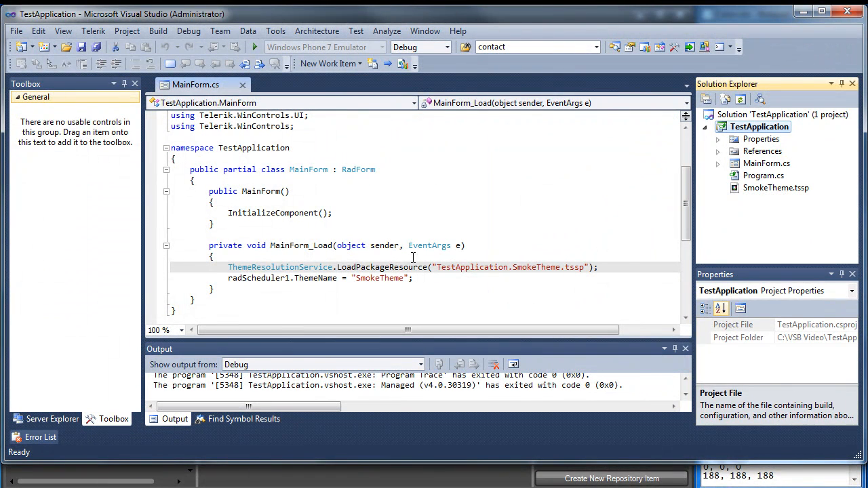
pyautogui.scroll(-1, 360, 269)
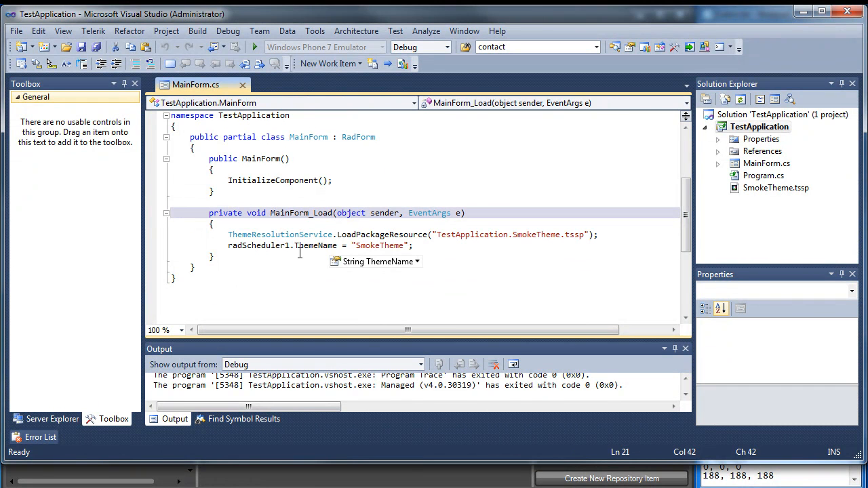
pyautogui.click(254, 46)
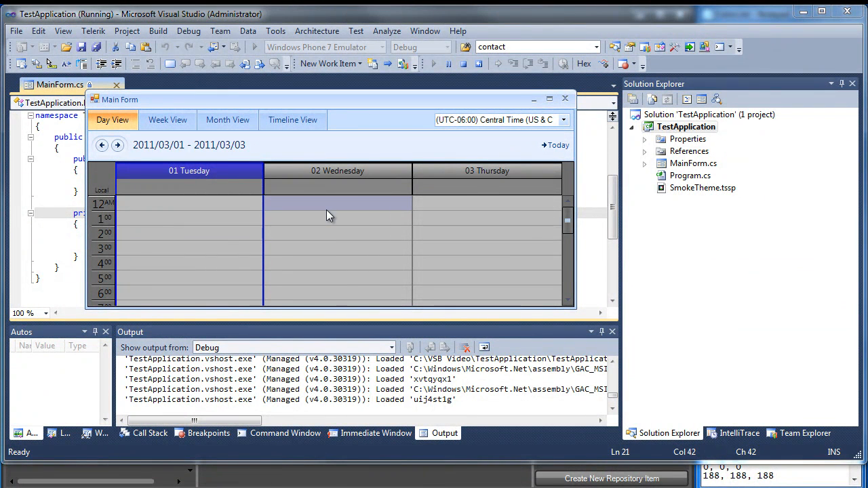
# Step: Select the 12 AM to 5 AM slots on 02 Wednesday in the scheduler and open the appointment editor for them
pyautogui.moveTo(326, 208); pyautogui.dragTo(325, 266)
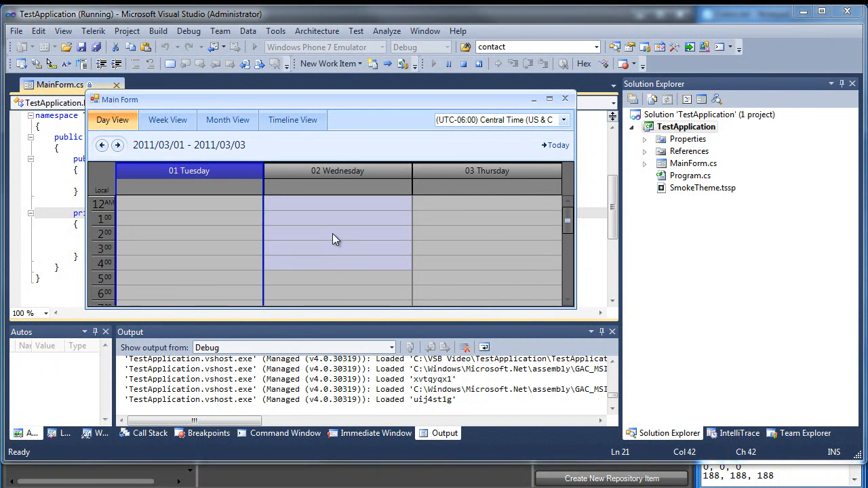
pyautogui.rightClick(332, 234)
pyautogui.click(375, 242)
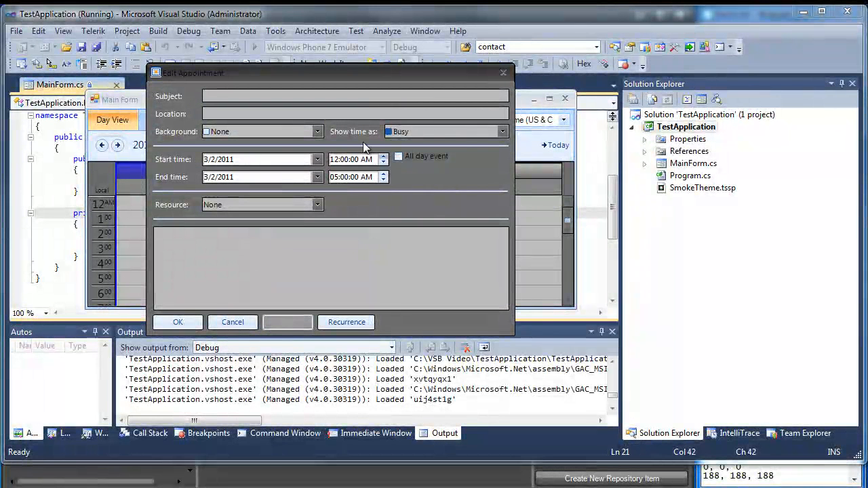
# Step: Expand and collapse the appointment's Background drop-down list to examine the themed popup, scroll bar and arrow button
pyautogui.click(317, 132)
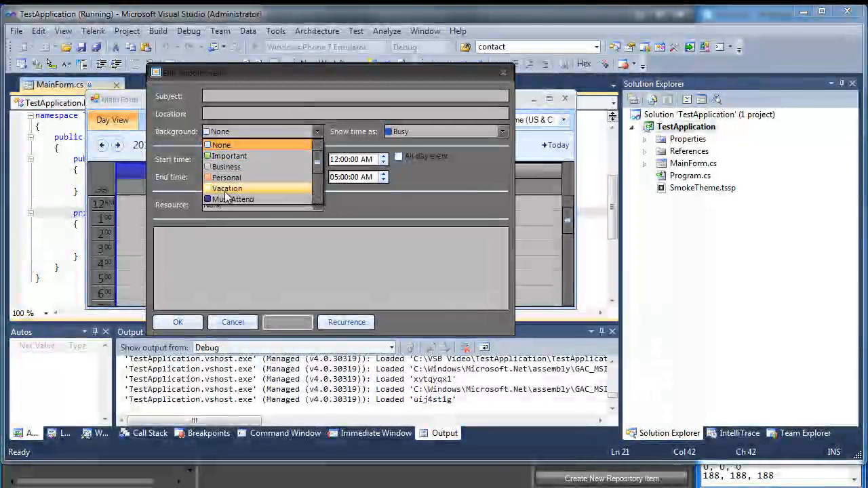
pyautogui.moveTo(320, 161)
pyautogui.mouseDown()
pyautogui.moveTo(319, 181)
pyautogui.moveTo(319, 159)
pyautogui.mouseUp()
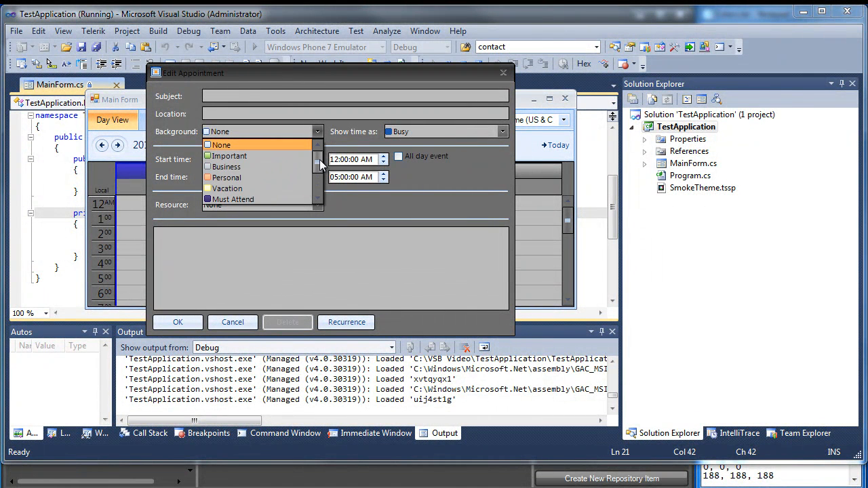
pyautogui.click(318, 130)
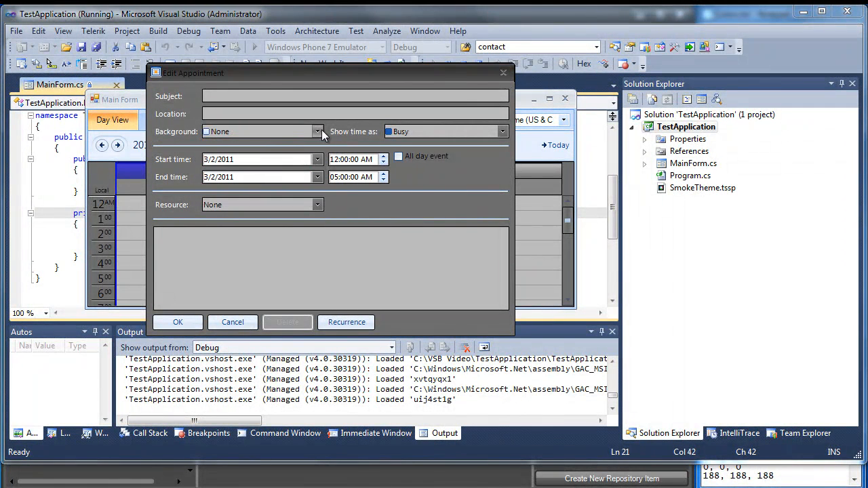
pyautogui.click(318, 133)
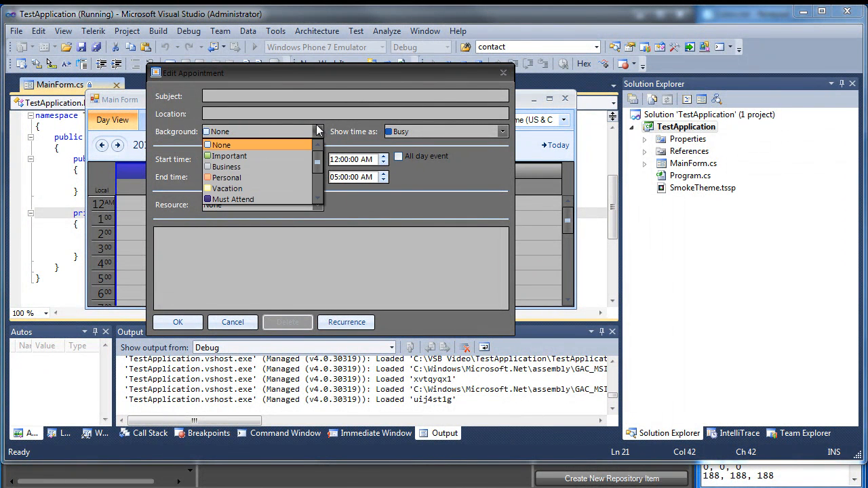
pyautogui.click(317, 133)
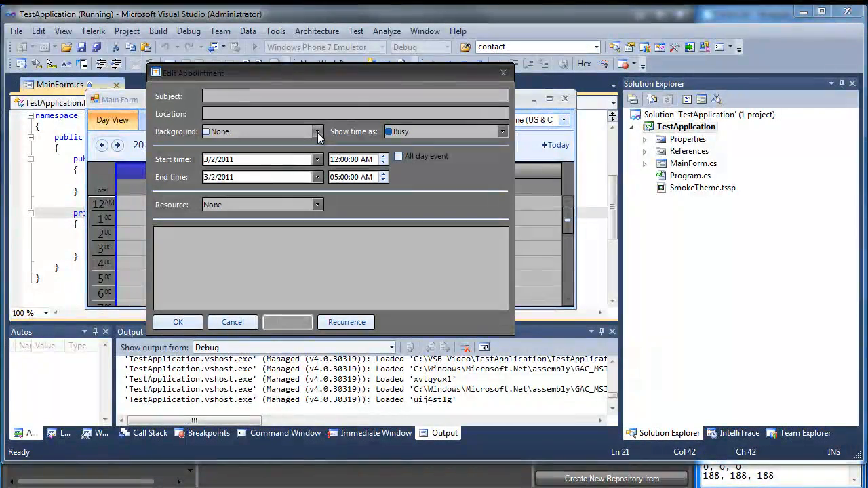